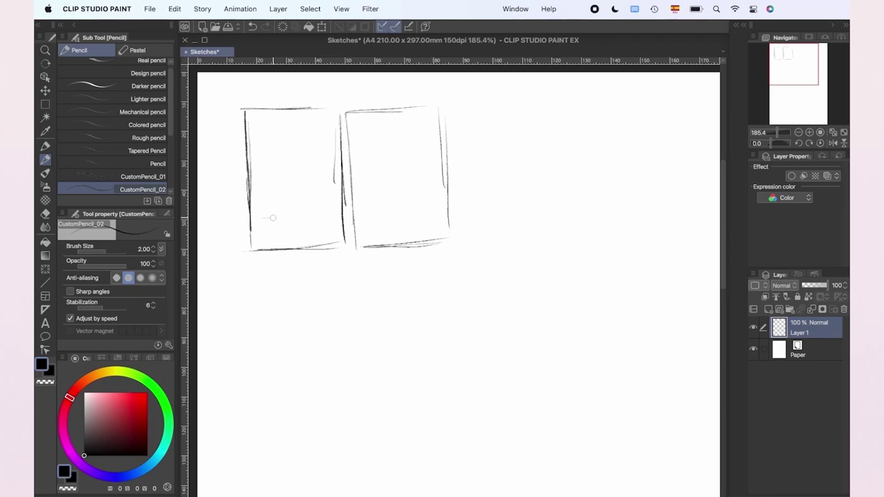
Fill the first two-page thumbnail with text lines, illustration boxes and a boxed TEXT title over the first page's illustration area
mouse_move(259, 217)
mouse_down()
mouse_move(327, 214)
mouse_move(334, 235)
mouse_up()
drag(363, 161, 378, 172)
drag(395, 162, 408, 172)
drag(373, 216, 442, 209)
drag(263, 125, 267, 201)
drag(324, 119, 333, 205)
drag(254, 145, 311, 142)
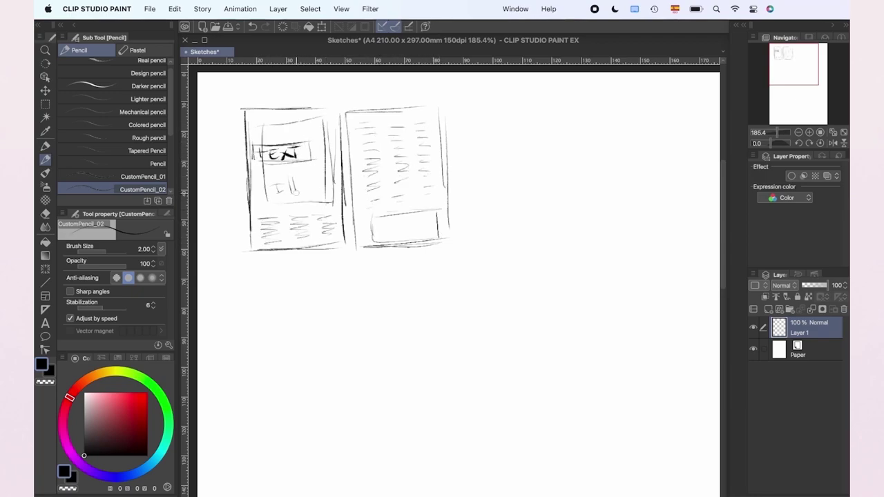
Sketch a single-page layout thumbnail beside the spread, with rows of text lines and a tall narrow illustration box along its left edge
drag(491, 109, 506, 233)
mouse_move(493, 108)
mouse_down()
mouse_move(577, 104)
mouse_move(604, 230)
mouse_up()
drag(512, 242, 602, 236)
drag(522, 119, 529, 182)
drag(587, 172, 499, 176)
Sketch another single-page thumbnail with text columns around a small central illustration box
drag(526, 116, 547, 233)
mouse_move(530, 109)
mouse_down()
mouse_move(615, 104)
mouse_move(642, 237)
mouse_up()
drag(549, 241, 636, 239)
drag(561, 138, 581, 134)
mouse_move(568, 172)
mouse_down()
mouse_move(573, 201)
mouse_move(622, 211)
mouse_up()
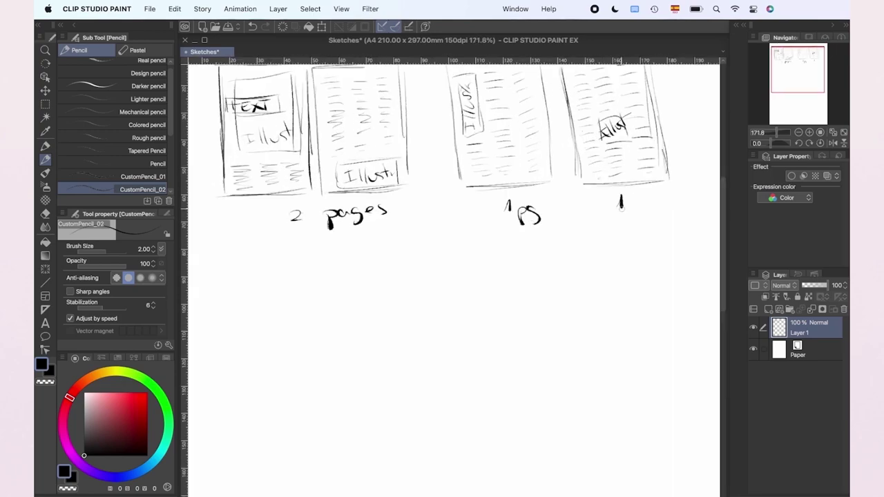
Start a second row with a two-page spread whose large illustration box crosses both pages above the text columns
drag(240, 239, 334, 235)
drag(335, 236, 343, 349)
drag(248, 361, 332, 357)
drag(349, 237, 442, 230)
drag(458, 236, 467, 349)
drag(257, 334, 277, 332)
drag(276, 322, 432, 304)
drag(262, 258, 427, 247)
drag(340, 282, 342, 314)
Draw two more page frames in the second row and give the first an Illustr box, a TEXT title and text lines
drag(372, 220, 380, 328)
drag(483, 210, 579, 202)
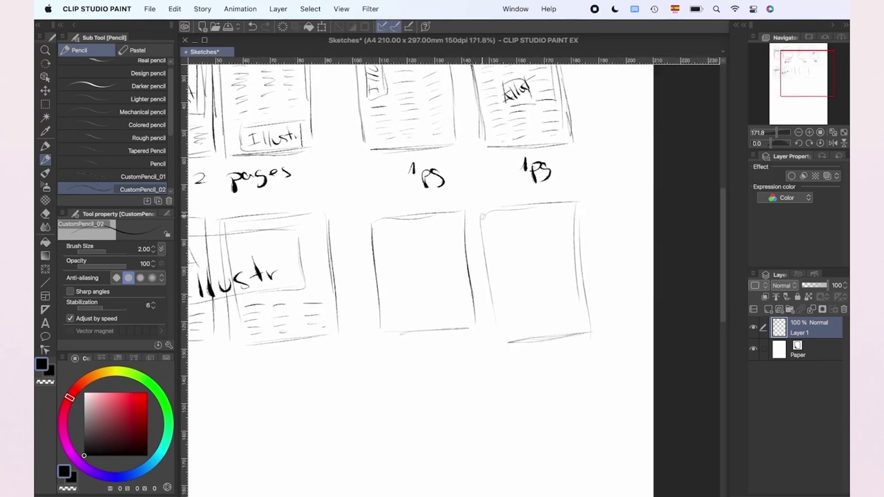
drag(464, 258, 478, 338)
mouse_move(389, 284)
mouse_down()
mouse_move(455, 280)
mouse_move(456, 297)
mouse_up()
drag(454, 230, 456, 272)
drag(425, 235, 427, 258)
Fill the second row's last page with text lines above and below a wide box labelled Illust
drag(516, 235, 537, 234)
drag(498, 266, 574, 258)
drag(536, 326, 553, 326)
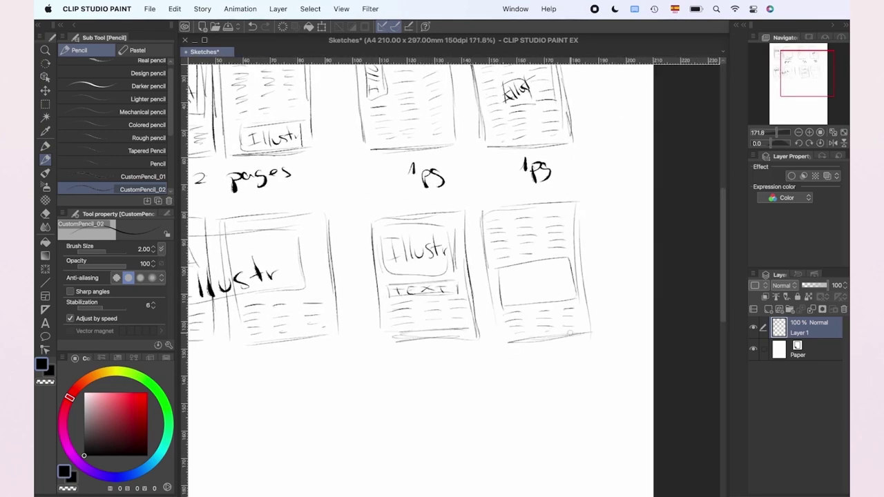
drag(532, 273, 532, 290)
Start a third row with two page frames, adding a TEXT title, text lines and a lower illustration box to the first page
mouse_move(252, 185)
mouse_down()
mouse_move(260, 322)
mouse_move(367, 170)
mouse_up()
drag(379, 170, 393, 282)
drag(402, 323, 510, 318)
drag(258, 190, 351, 182)
drag(268, 260, 346, 251)
drag(271, 262, 282, 319)
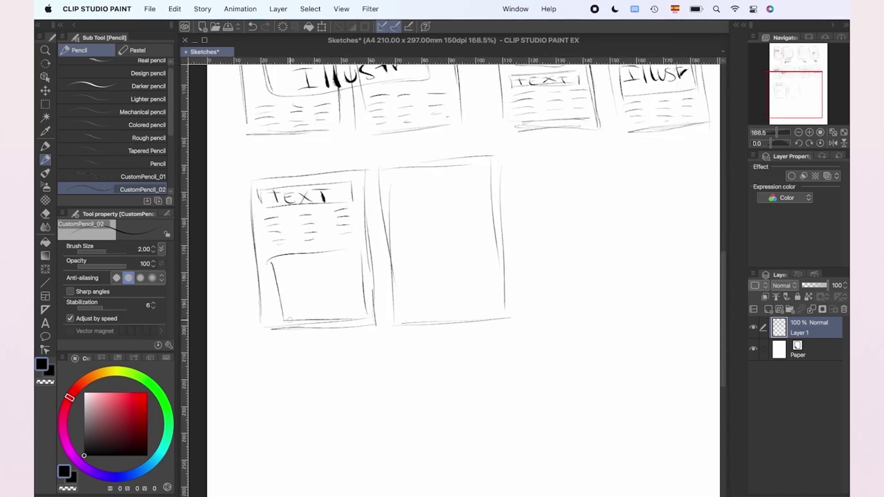
Label the first page's illustration box and fill the second page with text lines and an upper box labelled Illust
drag(323, 267, 337, 283)
drag(391, 217, 437, 221)
mouse_move(388, 182)
mouse_down()
mouse_move(482, 175)
mouse_move(407, 199)
mouse_up()
Sketch two more third-row pages, one with text lines in its lower part and one with text columns around a small Illust box
drag(366, 164, 380, 321)
drag(473, 159, 486, 296)
mouse_move(497, 159)
mouse_down()
mouse_move(510, 298)
mouse_move(616, 306)
mouse_up()
drag(392, 257, 479, 250)
drag(418, 265, 446, 267)
drag(507, 169, 591, 171)
drag(520, 277, 577, 286)
drag(549, 292, 572, 294)
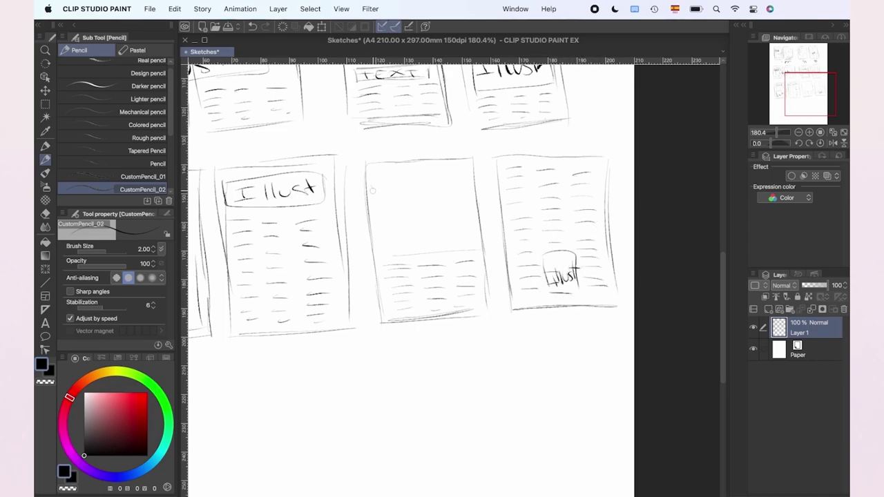
Sketch the content of the empty upper area on the third page of the third row and continue the thumbnails below
drag(376, 177, 457, 176)
drag(372, 185, 464, 243)
scroll(442, 276, down, 3)
drag(424, 285, 591, 404)
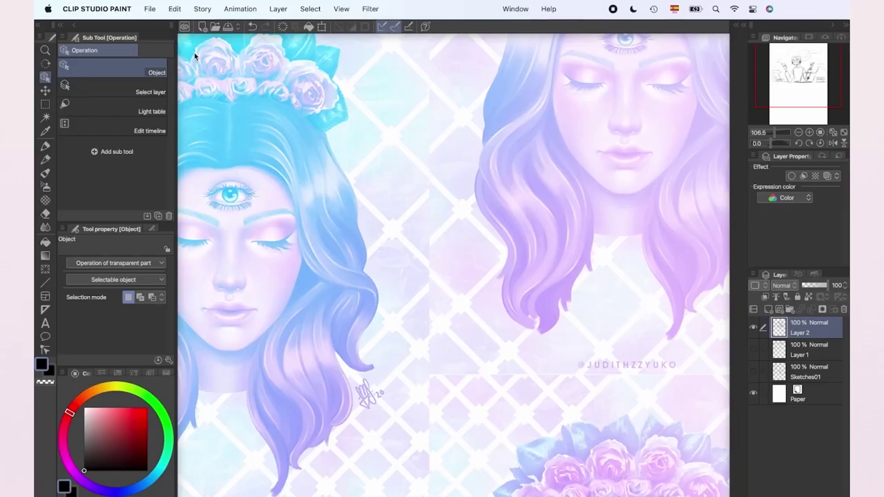
Start a new comic-type document and name the file Magazine_Article
click(150, 8)
click(158, 29)
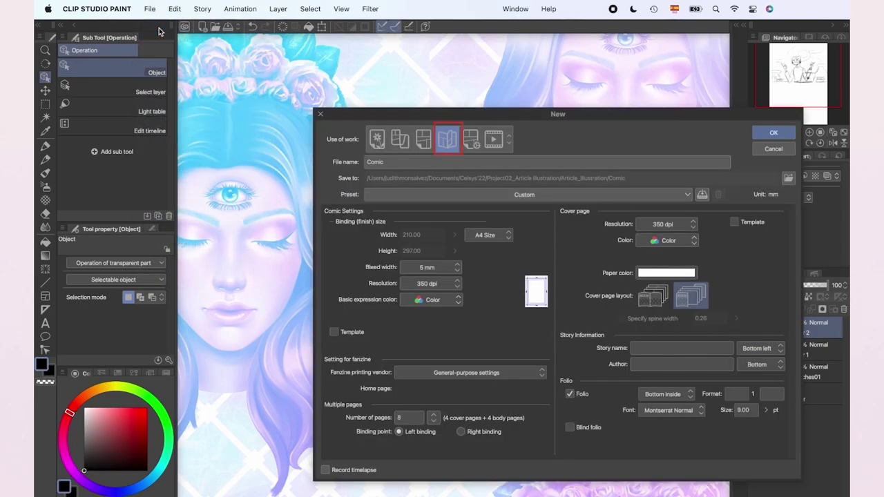
drag(500, 164, 361, 165)
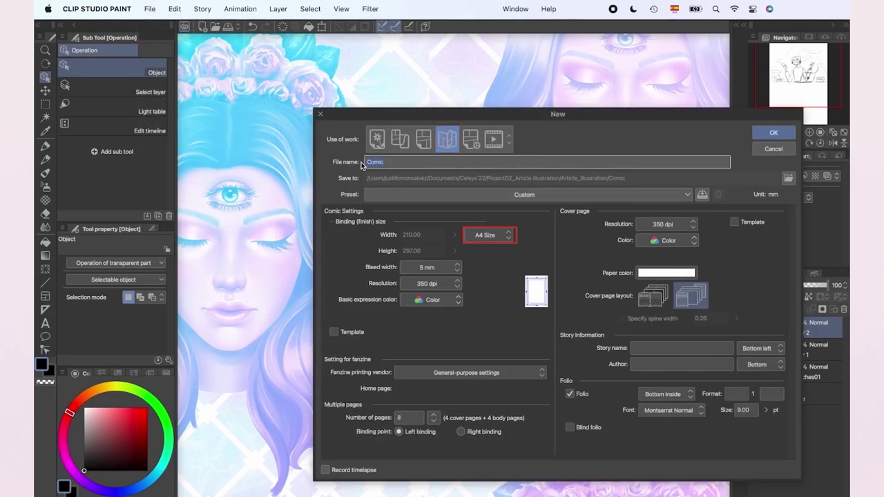
text(Magazine_Article)
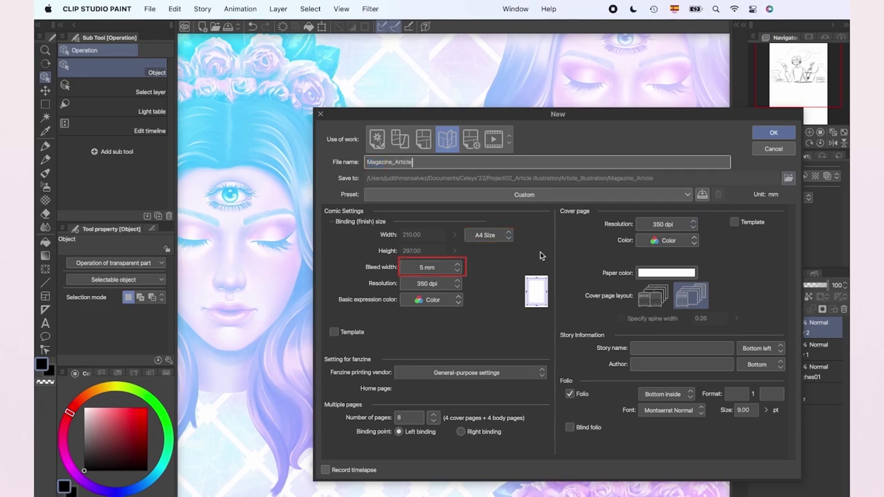
Create the document with a 5 mm bleed width, 350 dpi resolution and Color as the basic expression color
click(438, 270)
click(438, 270)
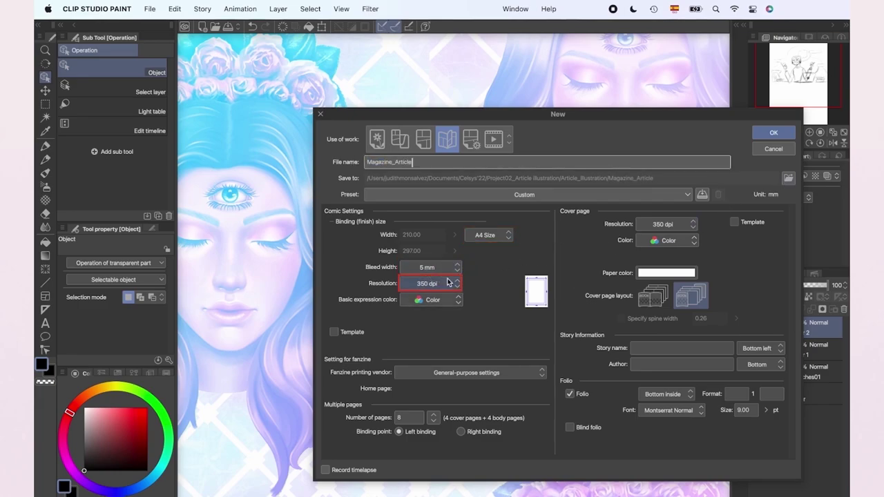
click(441, 285)
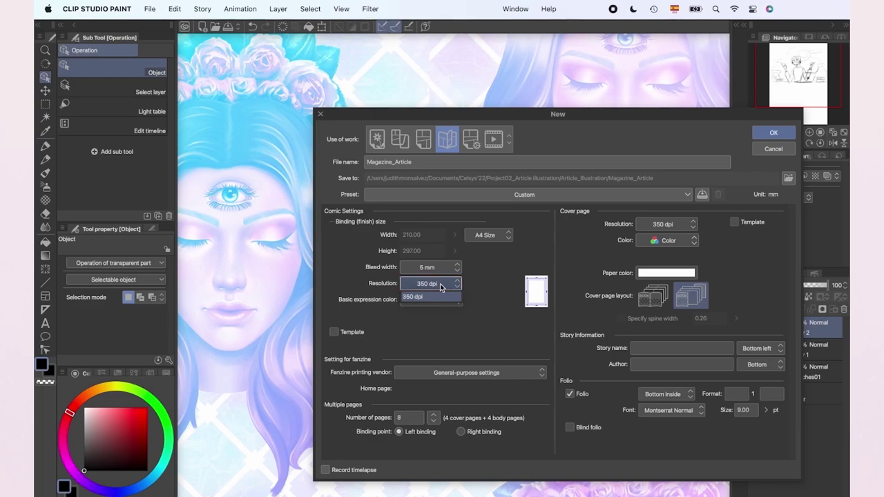
click(435, 296)
click(434, 300)
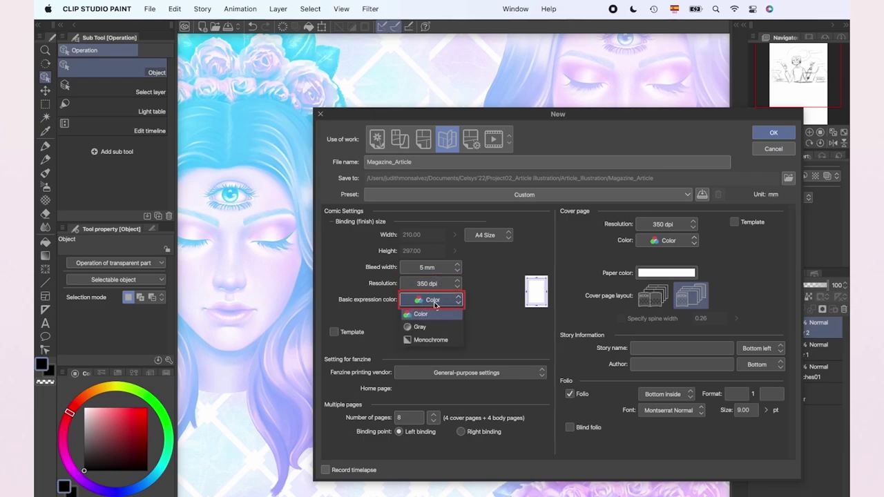
click(434, 304)
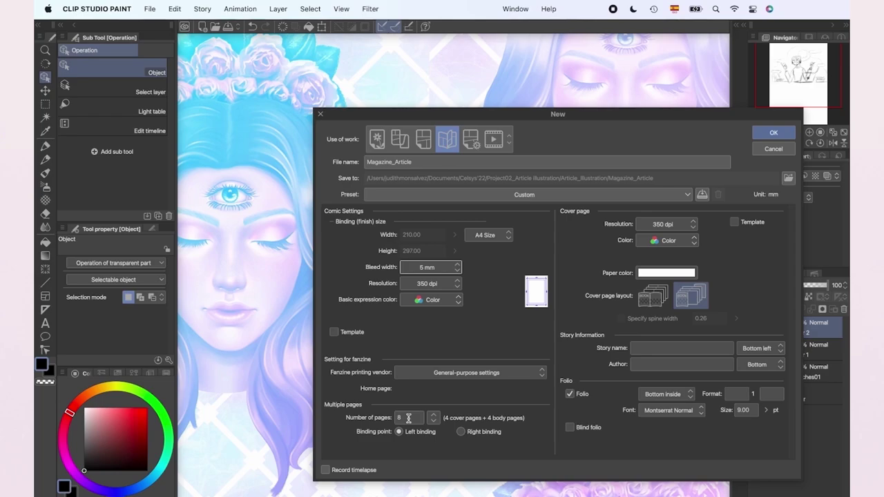
click(774, 133)
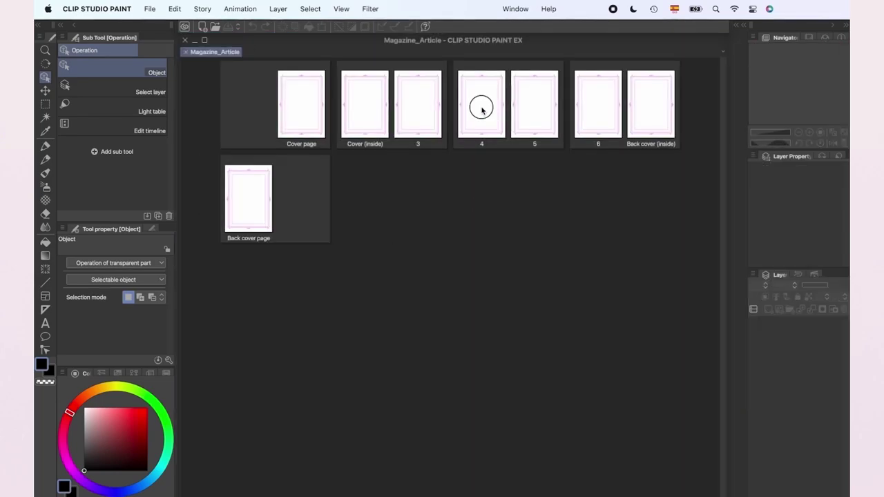
Open page 4 and enlarge its default border in the canvas properties, setting the width to 187 mm and increasing the height
double_click(481, 109)
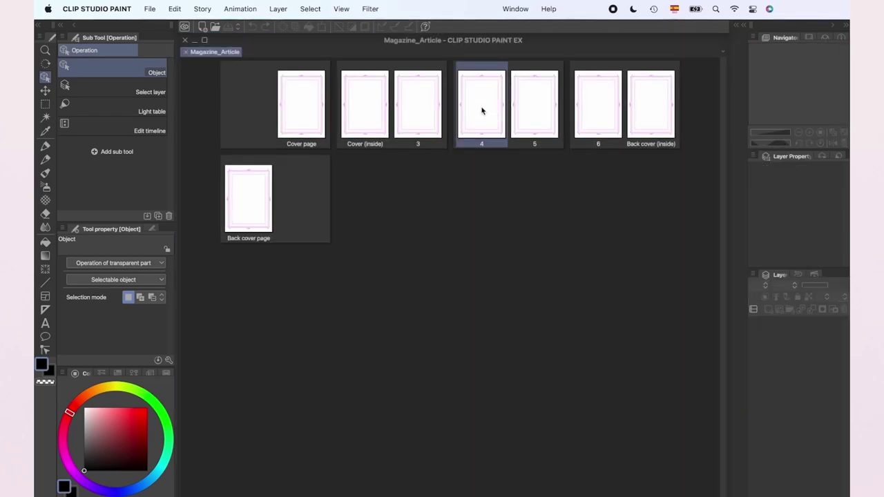
click(174, 8)
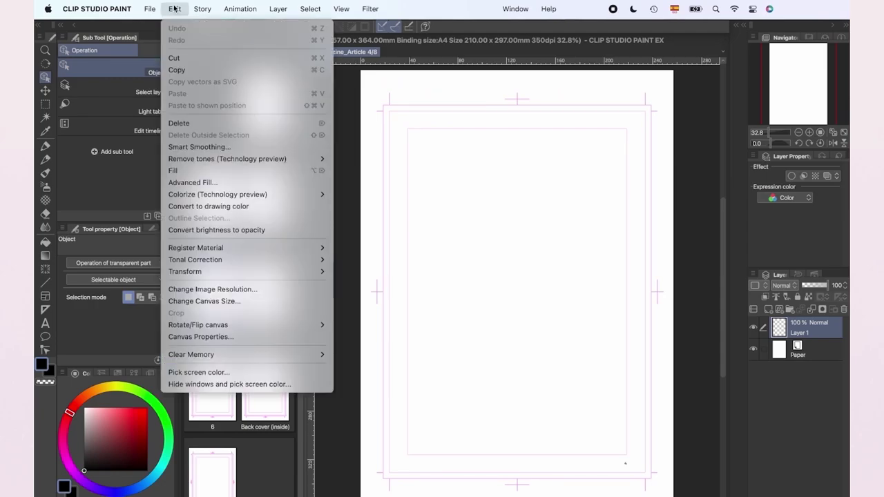
click(211, 337)
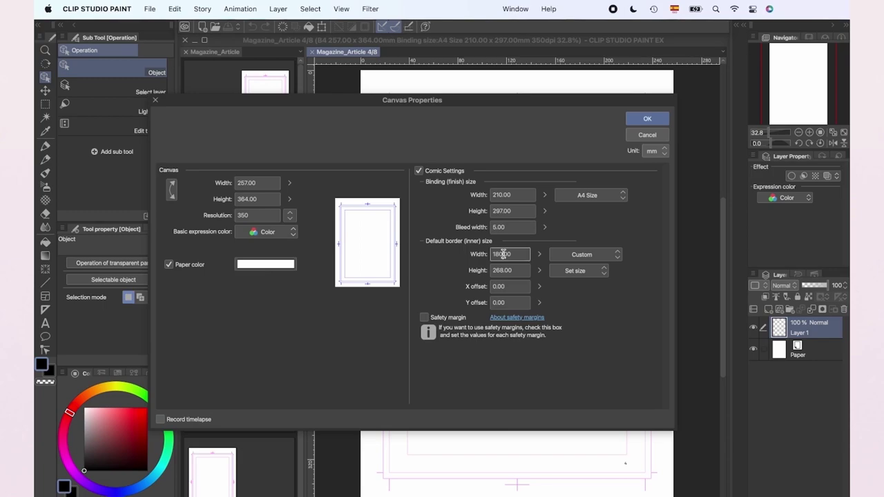
key(Tab)
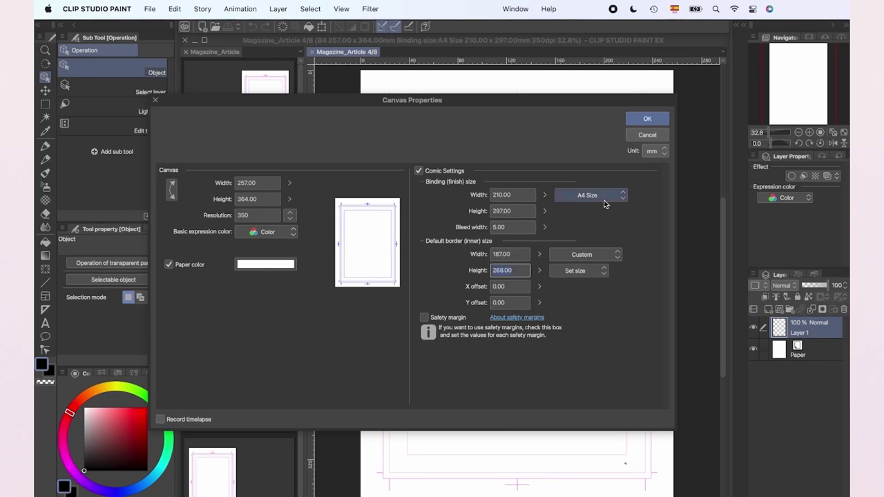
click(646, 120)
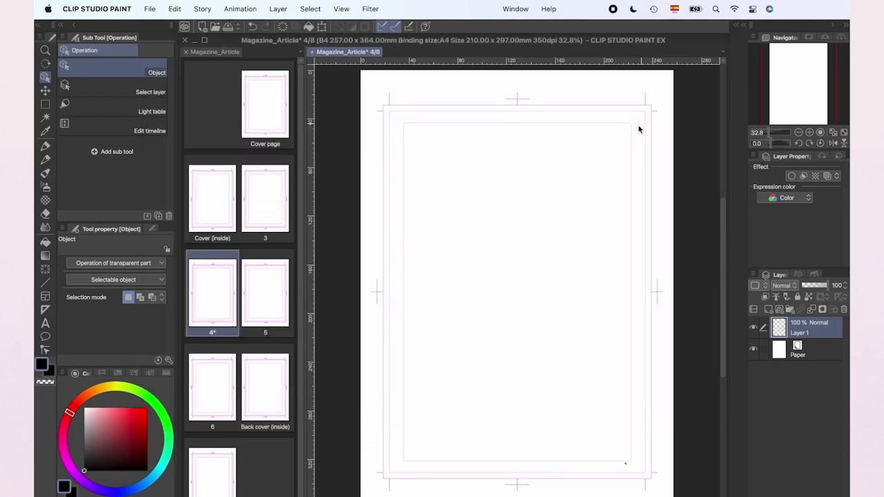
Open page 5 and enlarge its default border the same way, with a width of 187 mm and a greater height
double_click(274, 280)
click(175, 9)
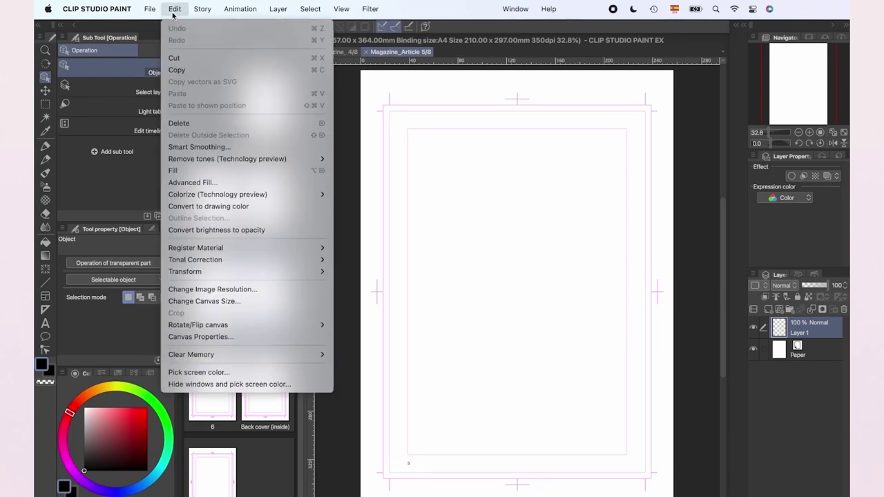
click(200, 336)
click(504, 253)
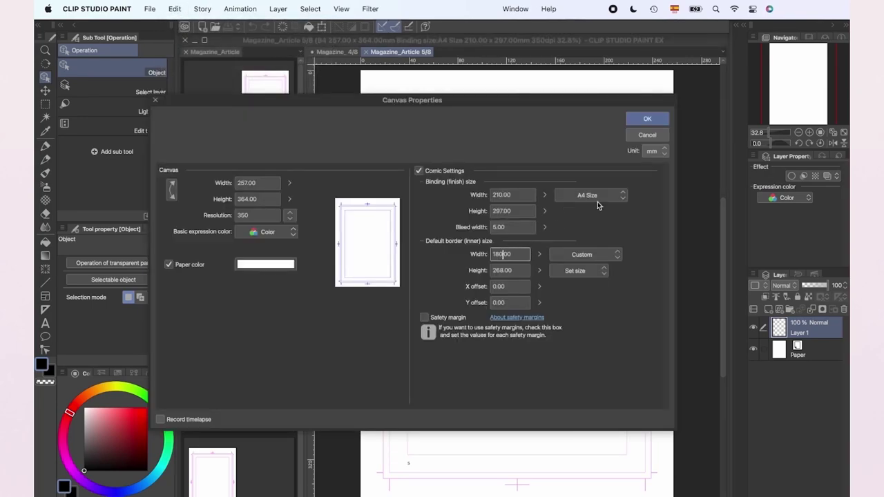
key(BackSpace)
text(7)
click(502, 272)
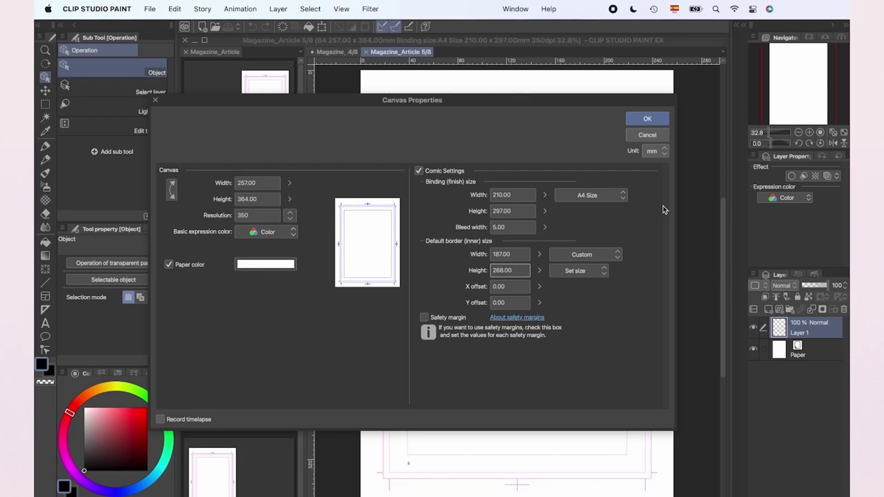
key(Return)
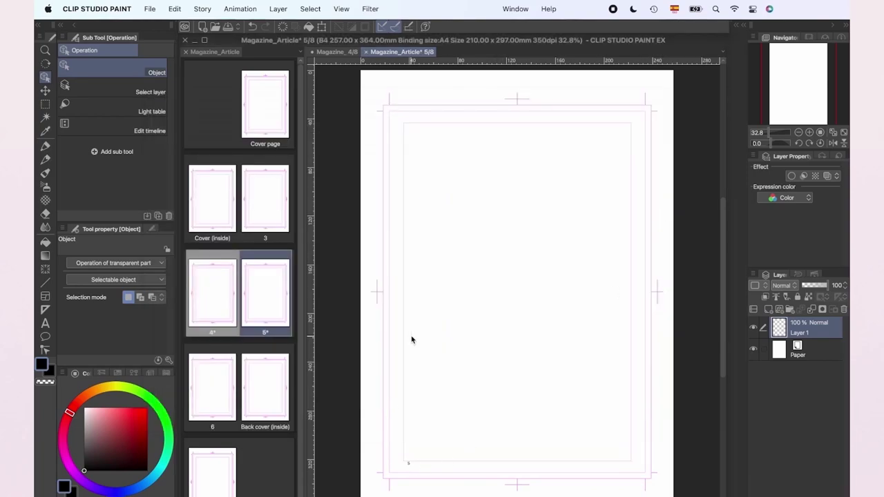
Return to page 4 and place a vertical guide at Center X 35 on the inner border's left edge
double_click(226, 288)
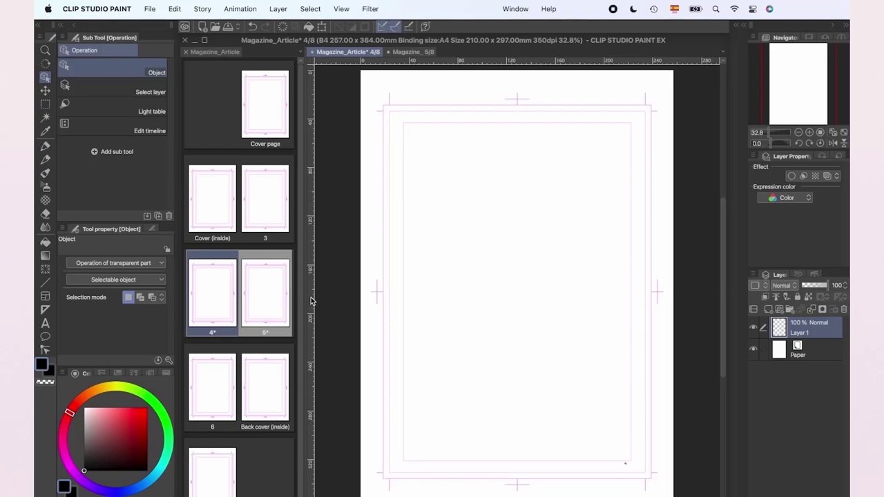
drag(311, 300, 419, 302)
click(421, 303)
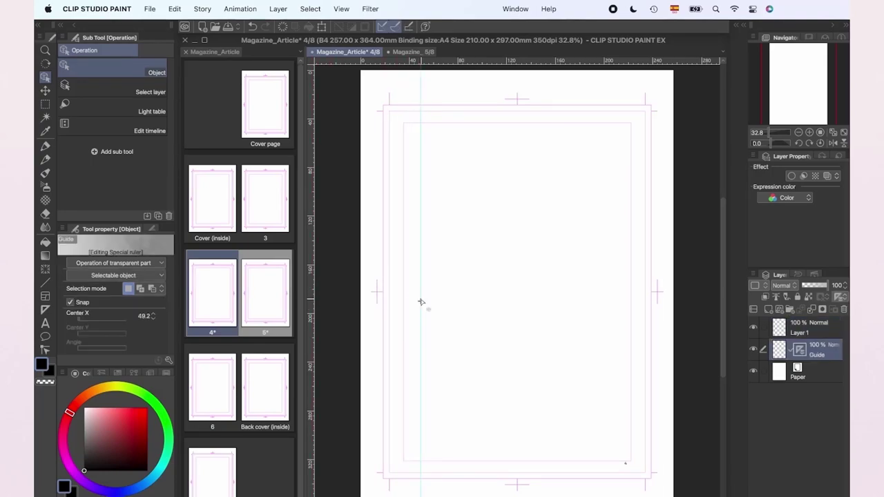
click(144, 316)
text(35)
key(Return)
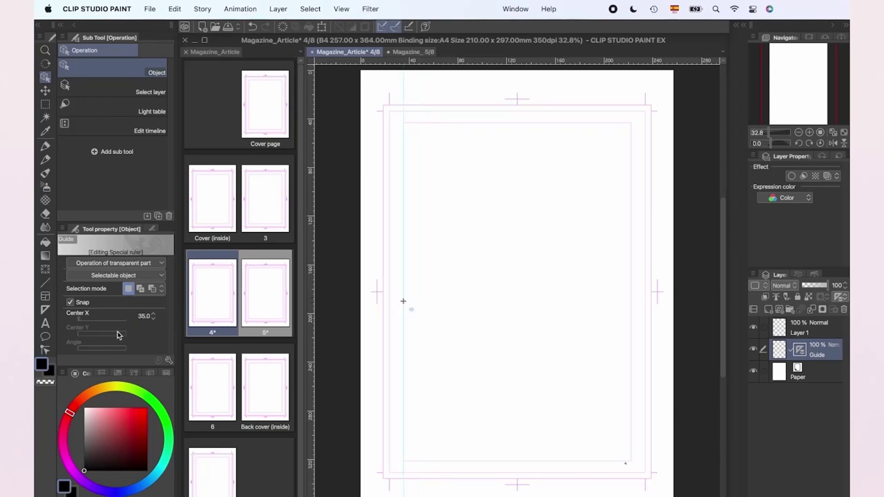
Add a vertical guide at Center X 93 and another one just beside it to form the first column gutter
drag(402, 302, 439, 282)
click(140, 317)
text(93)
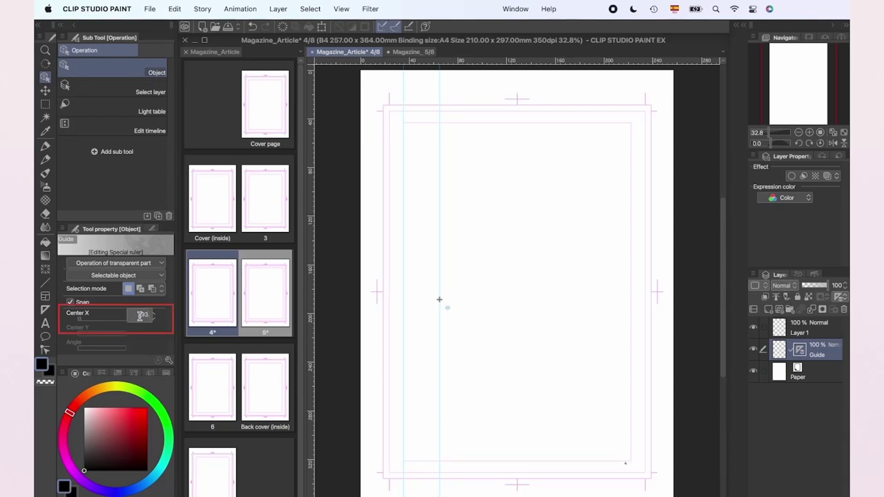
key(Return)
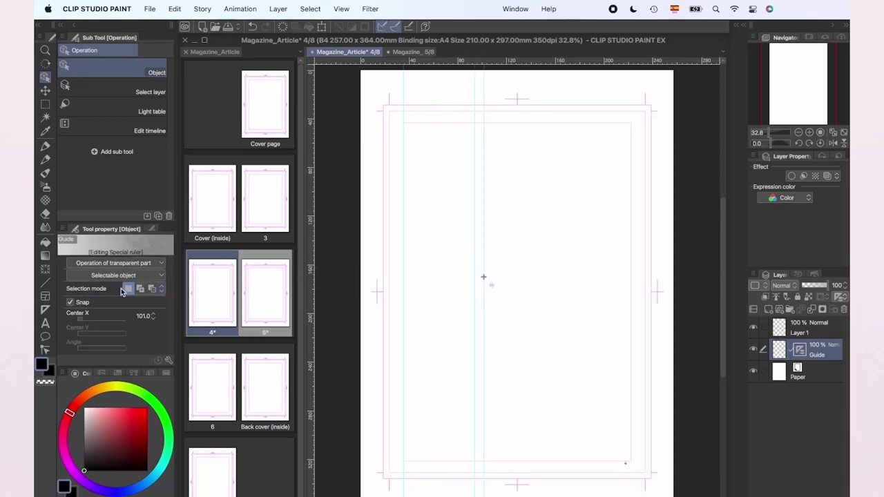
key(Return)
Add a vertical guide at Center X 158 for the end of the second column
drag(311, 279, 533, 276)
click(533, 274)
click(142, 317)
text(158)
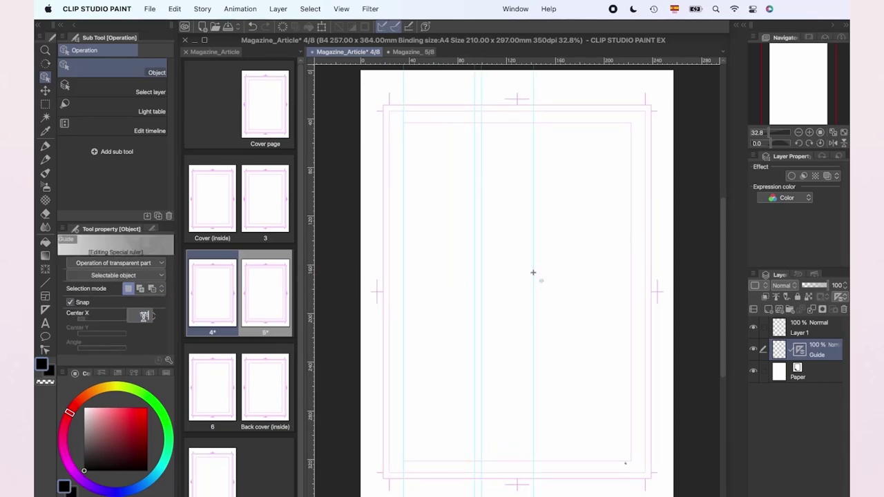
key(Return)
Add a vertical guide at Center X 163.5 for the start of the third column
drag(310, 286, 564, 281)
click(564, 281)
click(142, 316)
text(163)
key(Return)
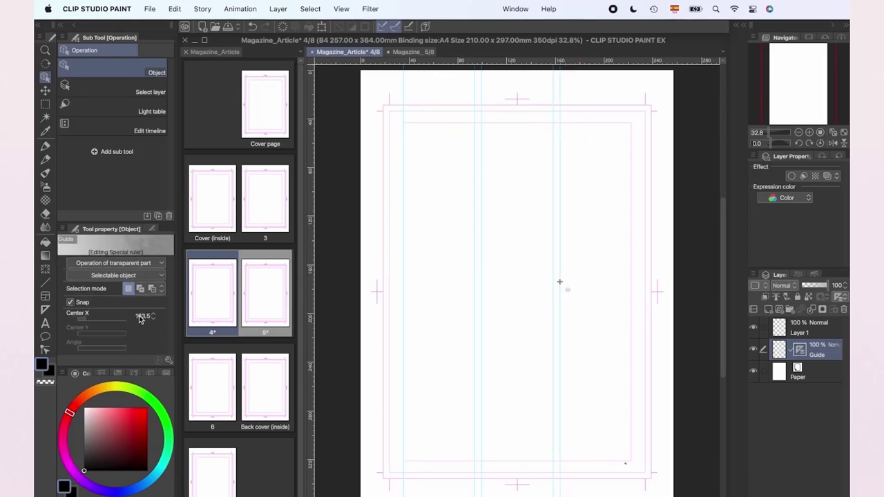
Add a vertical guide at Center X 222 on the inner border's right edge
drag(311, 290, 616, 293)
click(616, 293)
click(142, 316)
text(222)
key(Return)
Add horizontal guides across the lower part of page 4, placing the one on the inner border's bottom edge at Center Y 321
drag(386, 62, 400, 333)
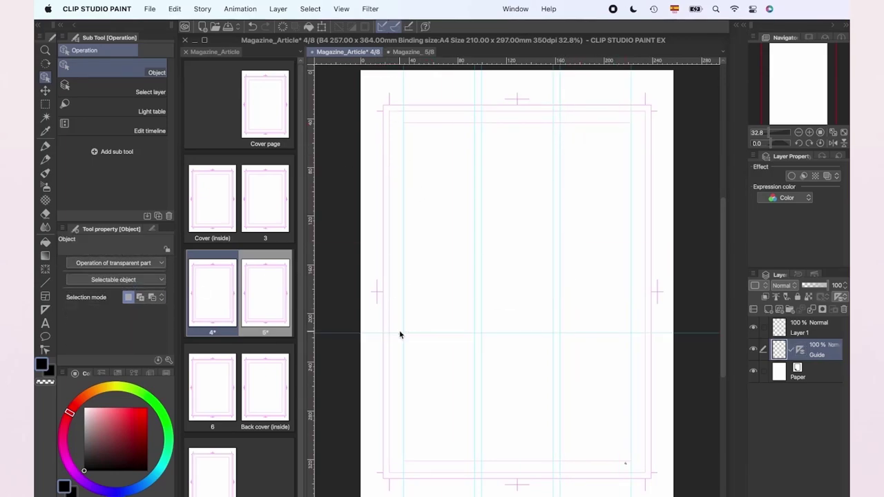
click(401, 333)
click(138, 330)
text(321)
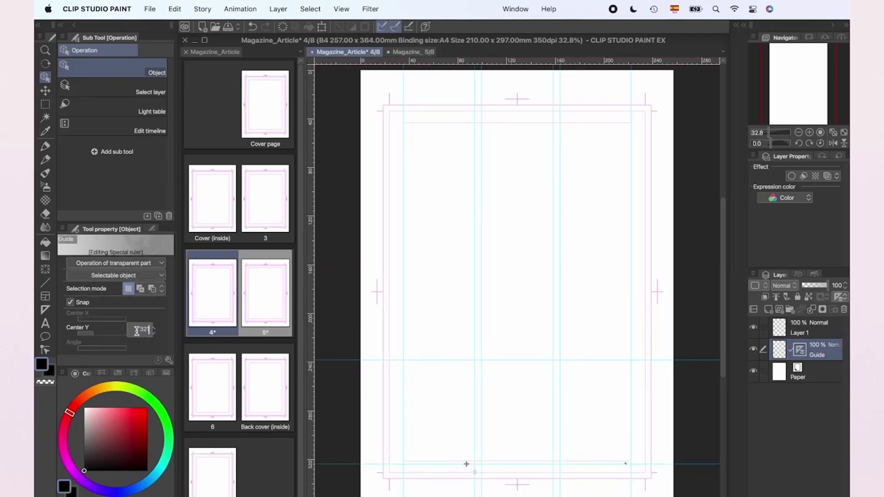
key(Return)
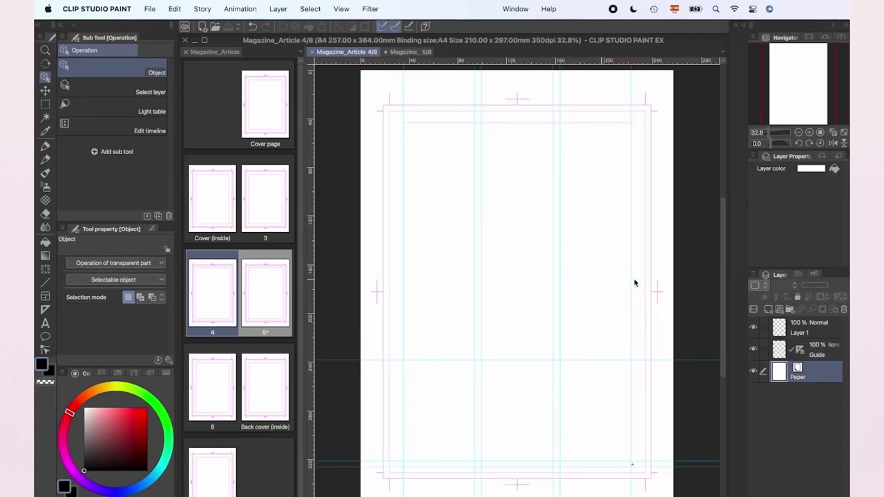
Copy the Guide layer from page 4 and paste it into page 5
click(818, 353)
drag(341, 310, 670, 483)
click(408, 52)
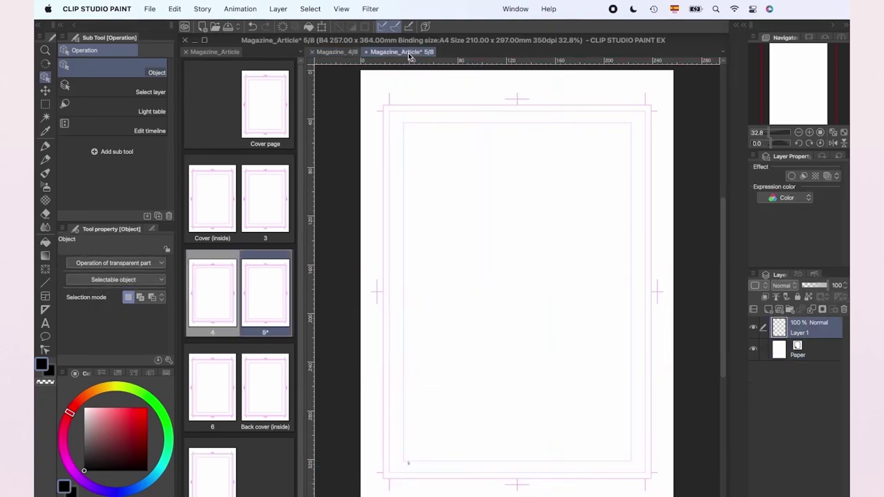
key(super+v)
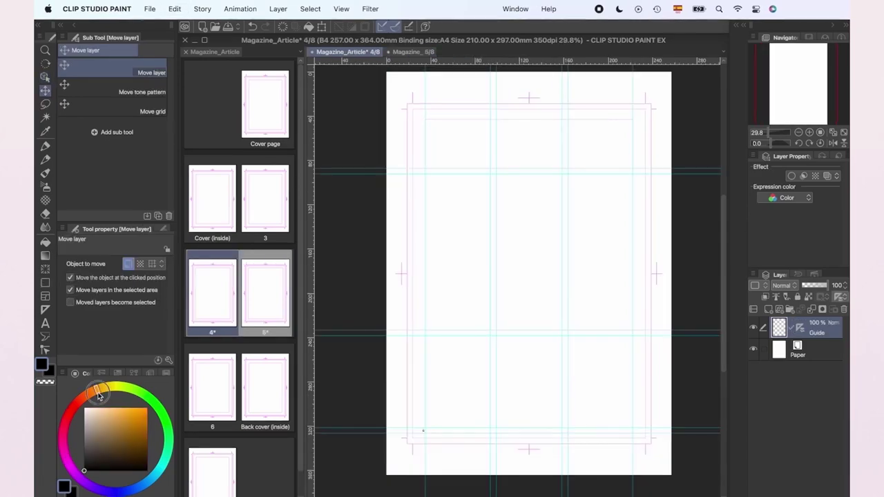
Choose a light pink drawing color and add a new raster layer above the Guide layer on page 4
mouse_move(93, 390)
mouse_down()
mouse_move(107, 383)
mouse_move(65, 448)
mouse_up()
click(104, 416)
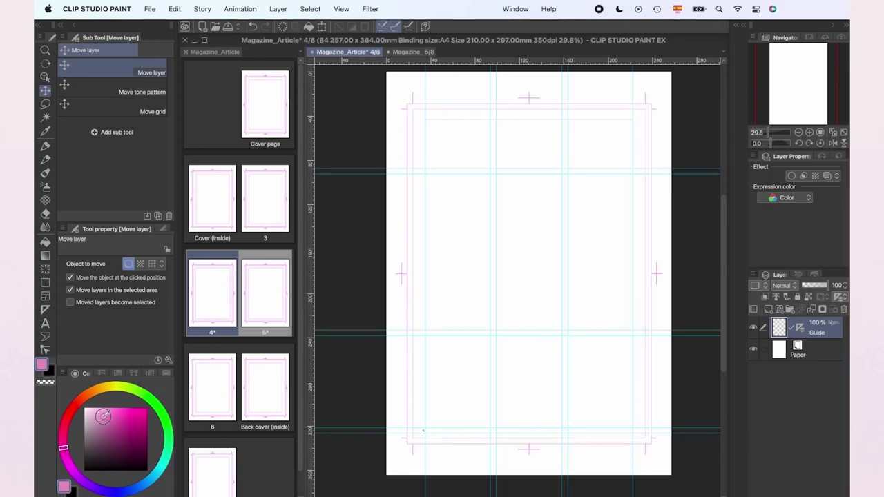
drag(104, 415, 103, 406)
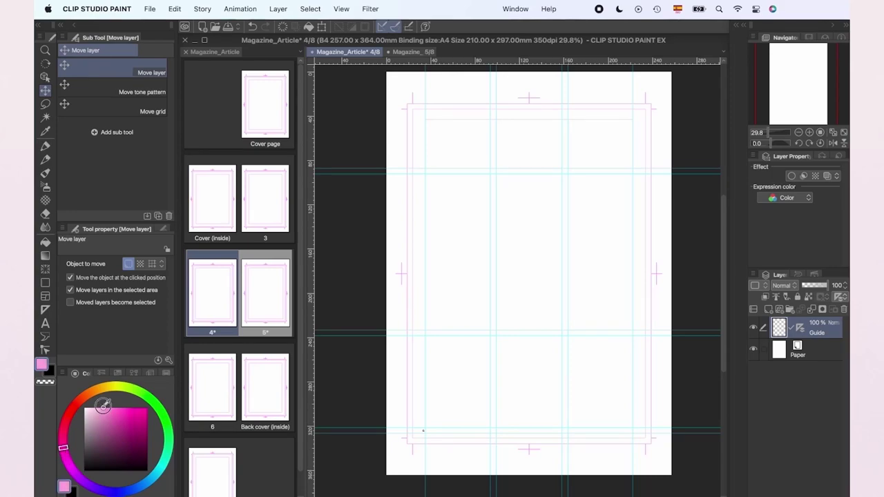
click(768, 310)
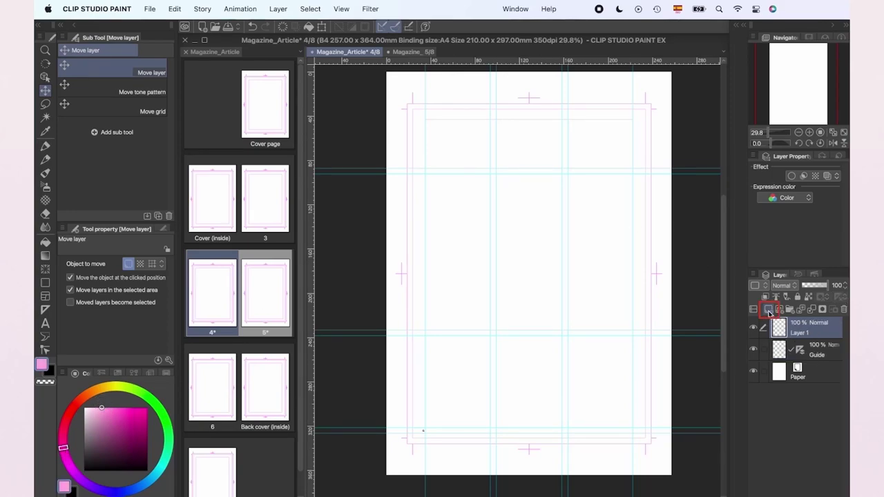
Draw three filled pink rectangles with the Rectangle tool, fitting the three guide columns across the lower part of page 4
click(46, 282)
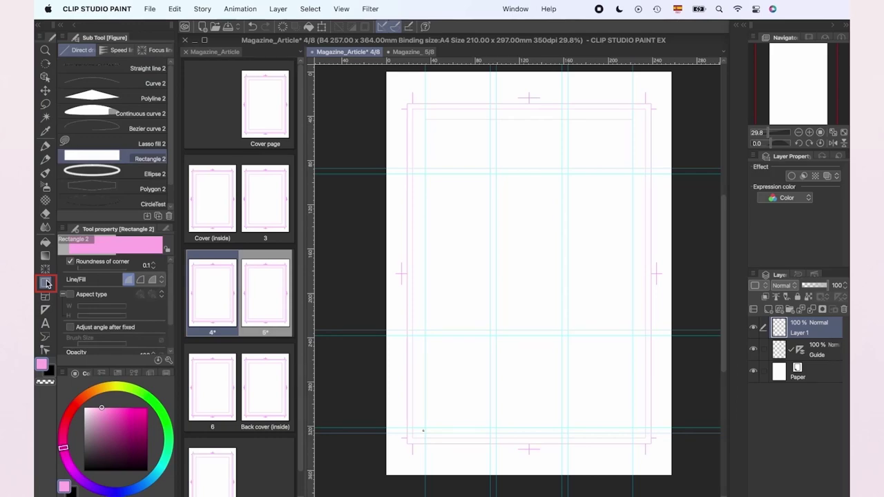
mouse_move(423, 429)
mouse_down()
mouse_move(492, 337)
mouse_move(560, 426)
mouse_up()
drag(567, 337, 625, 428)
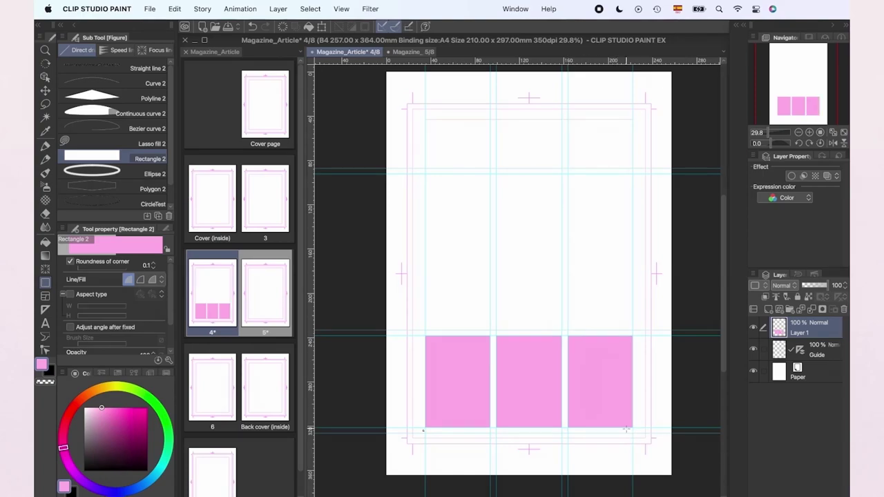
Convert the rectangles' layer to a file object using the drawing area and copied paper settings, saving it as TextPG01
right_click(805, 335)
mouse_move(753, 187)
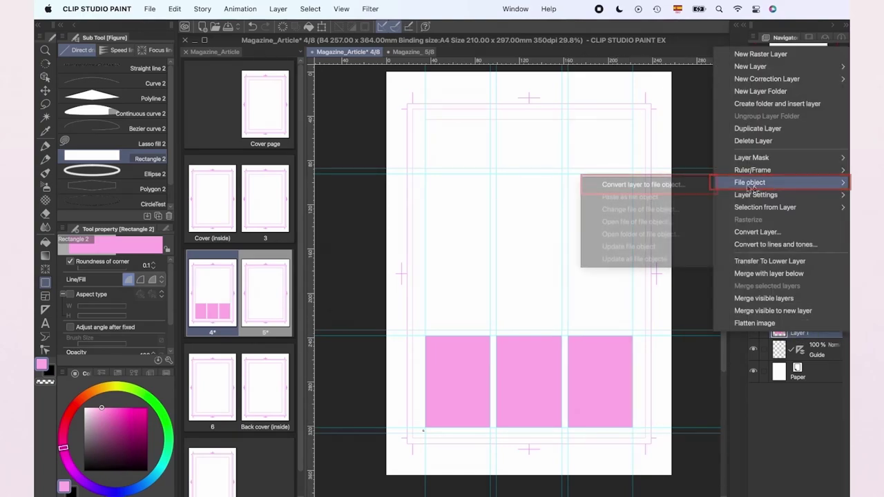
click(663, 184)
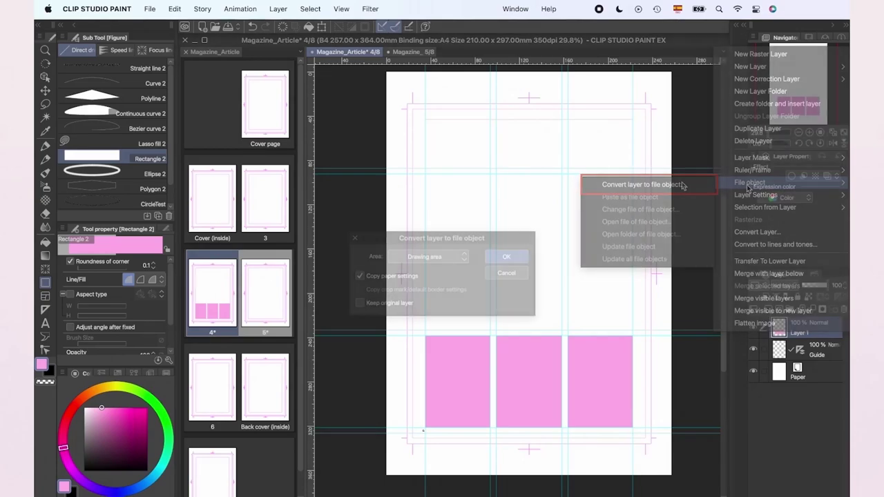
click(515, 262)
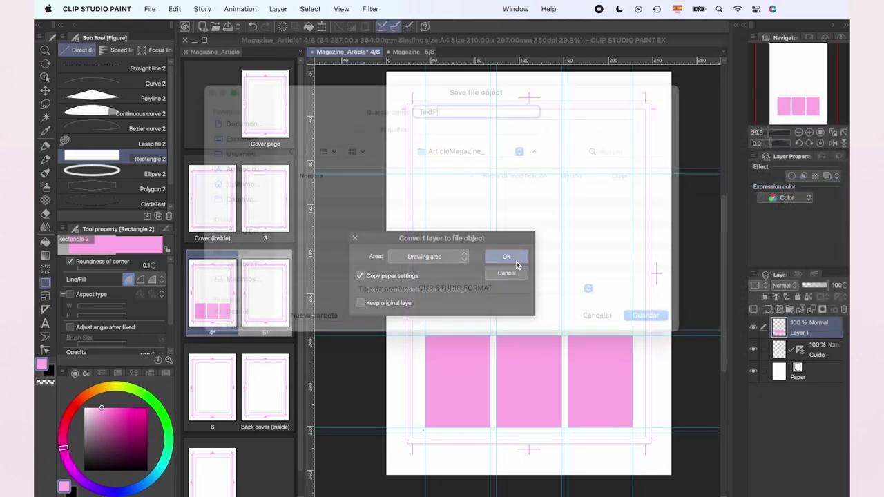
click(646, 314)
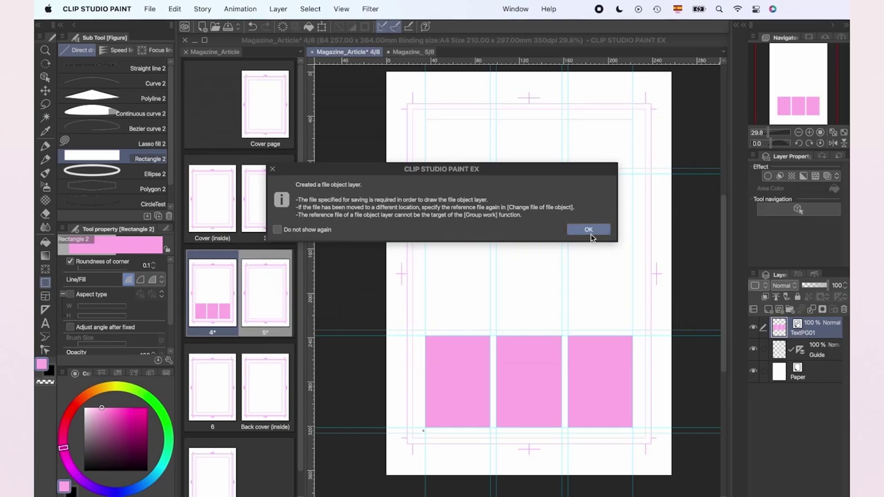
click(589, 232)
Open the TextPG01 file object for editing and paste the first part of the article text over the first pink column
double_click(814, 332)
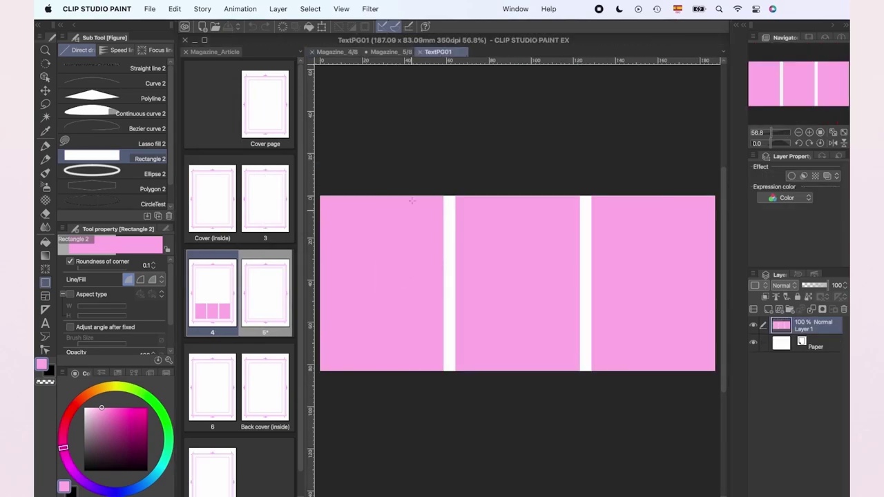
click(44, 323)
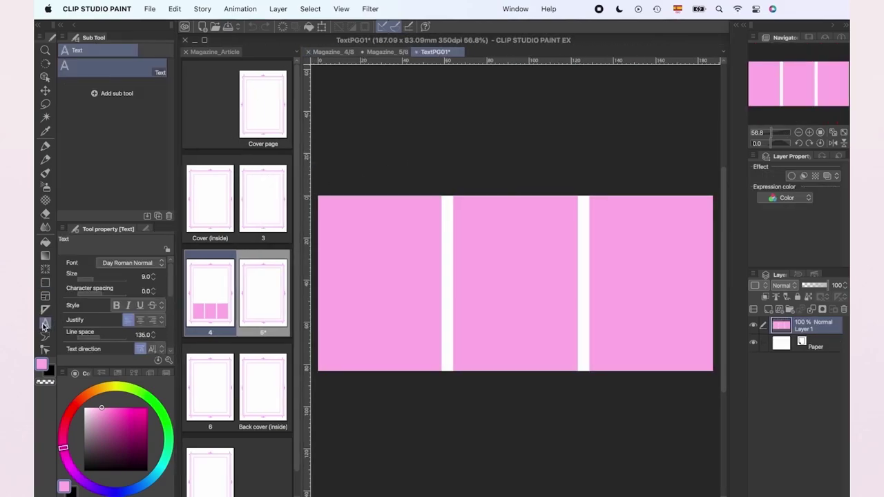
click(324, 209)
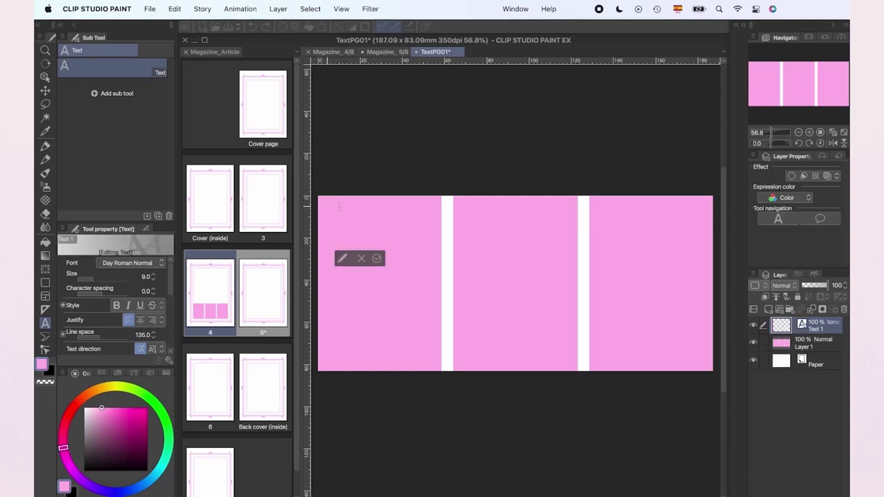
key(super+v)
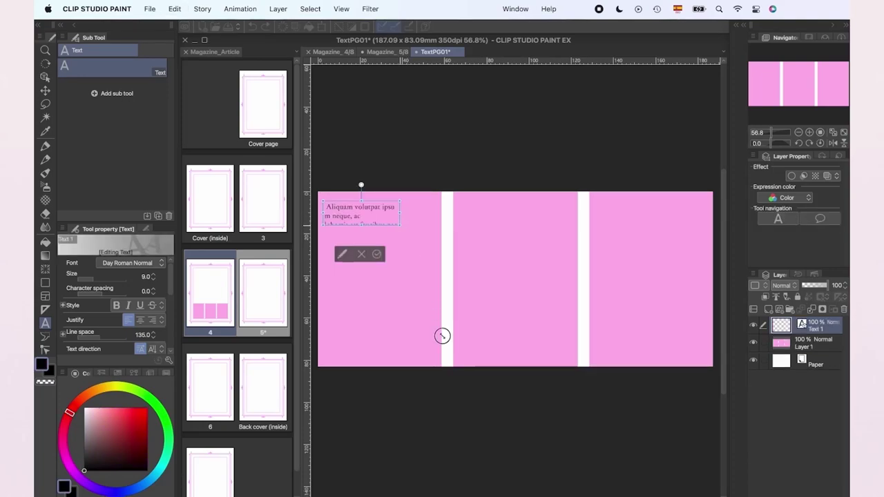
Resize the text frame to match the edges of the first pink column
drag(442, 335, 442, 370)
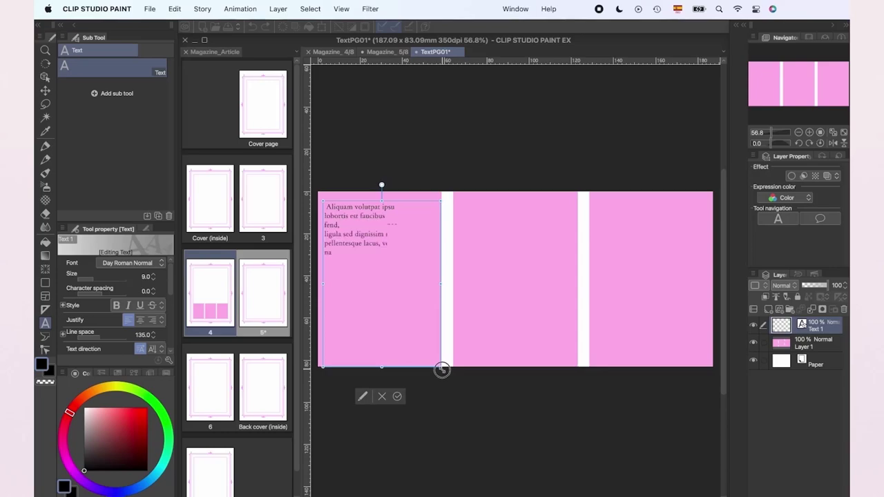
drag(317, 191, 317, 191)
drag(443, 279, 445, 280)
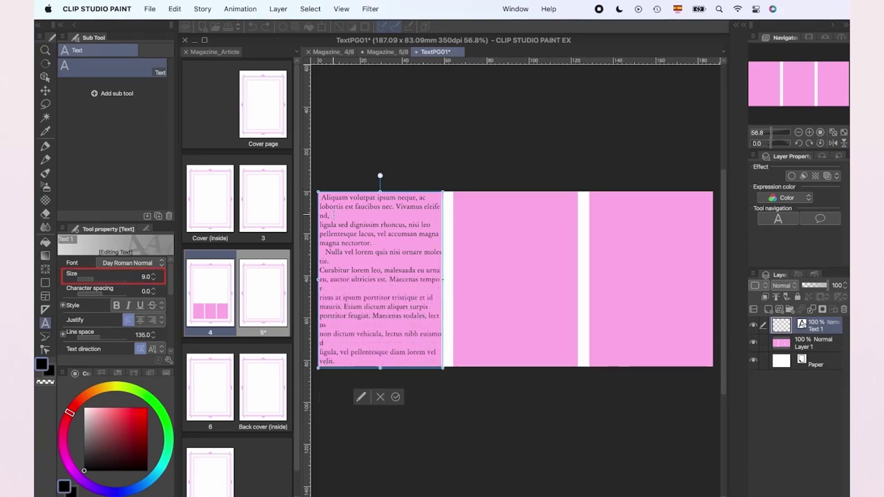
Tighten the character spacing so "eleifend" fits on its line, and set the line ending in "tempor" to -0.1
click(148, 293)
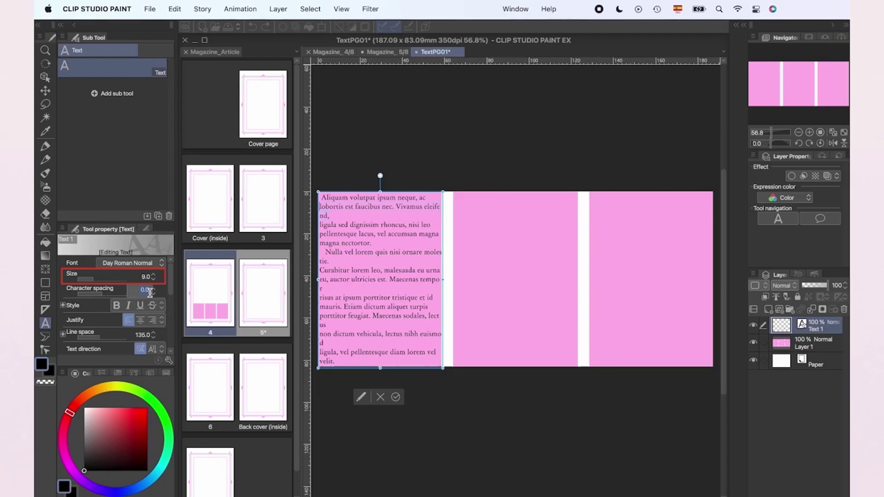
text(-0.1)
key(Return)
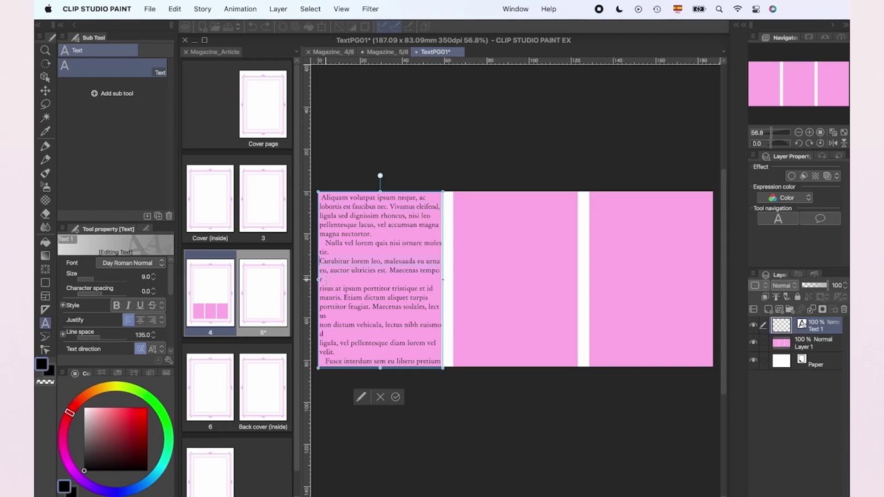
click(143, 293)
text(-0.1)
key(Return)
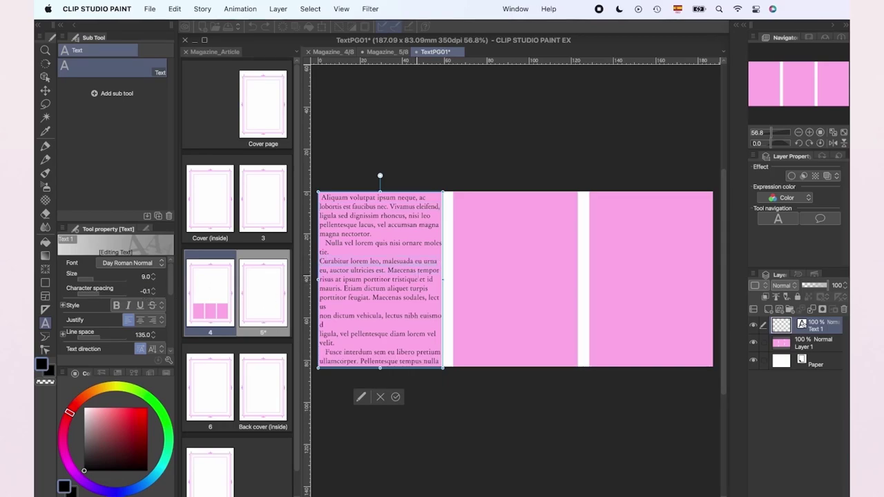
Set character spacing to -0.2 on the lines ending in "lectus" and "euismod", and commit the first column's text
click(144, 290)
text(-0.2)
key(Return)
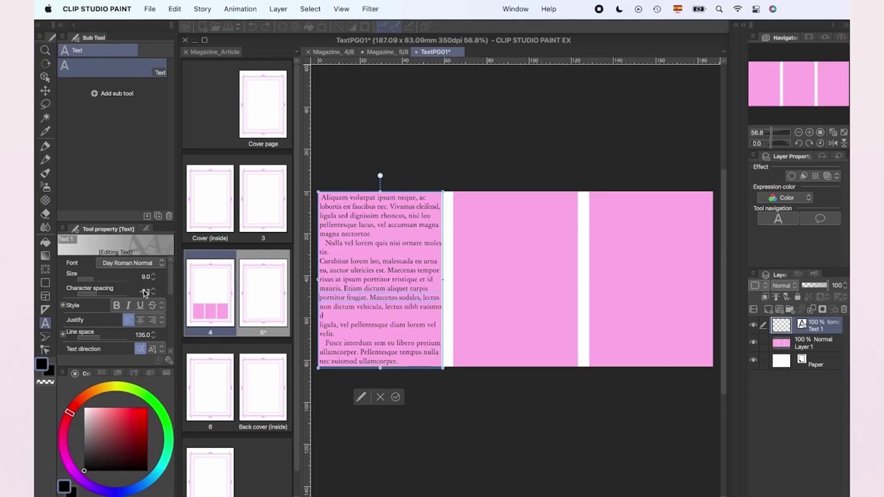
click(147, 290)
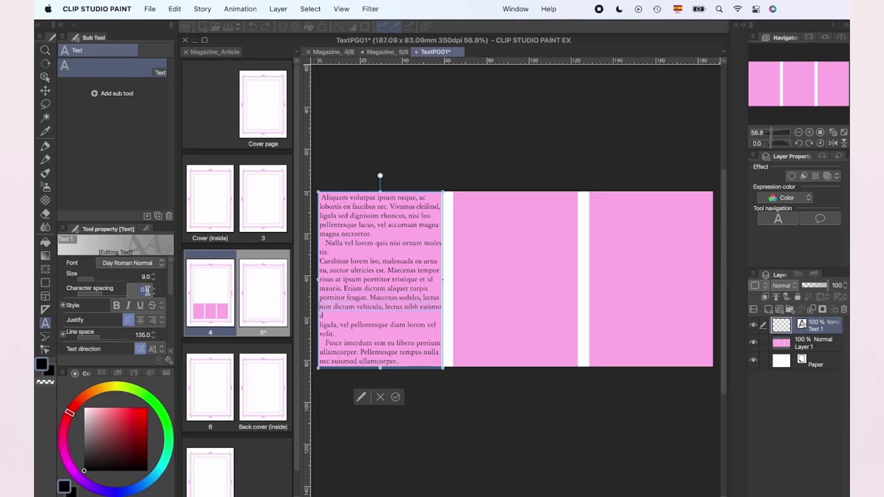
text(-0.2)
key(Return)
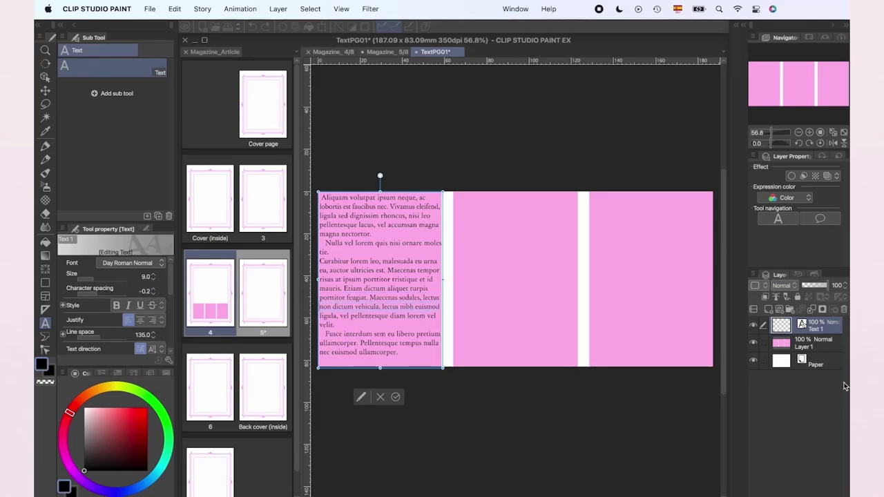
click(790, 413)
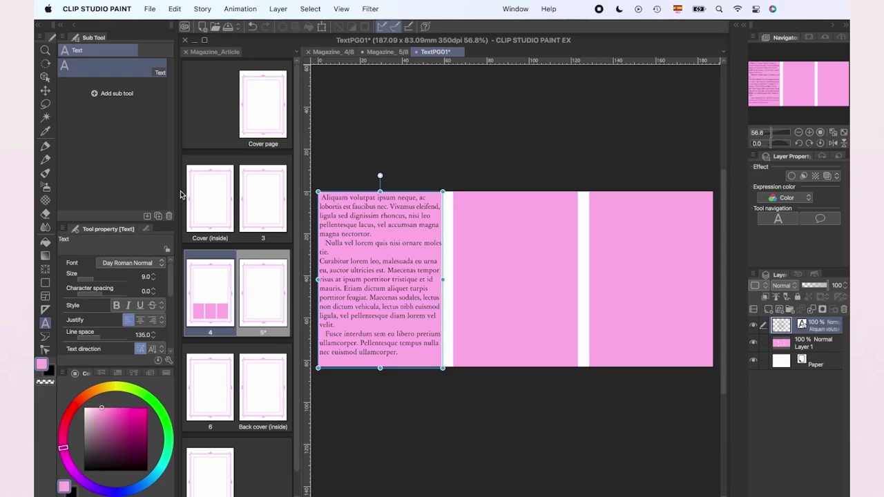
Duplicate the first column's text frame into the second and third columns and replace the copies with the next parts of the article text
click(46, 77)
drag(381, 224, 650, 229)
key(t)
click(487, 205)
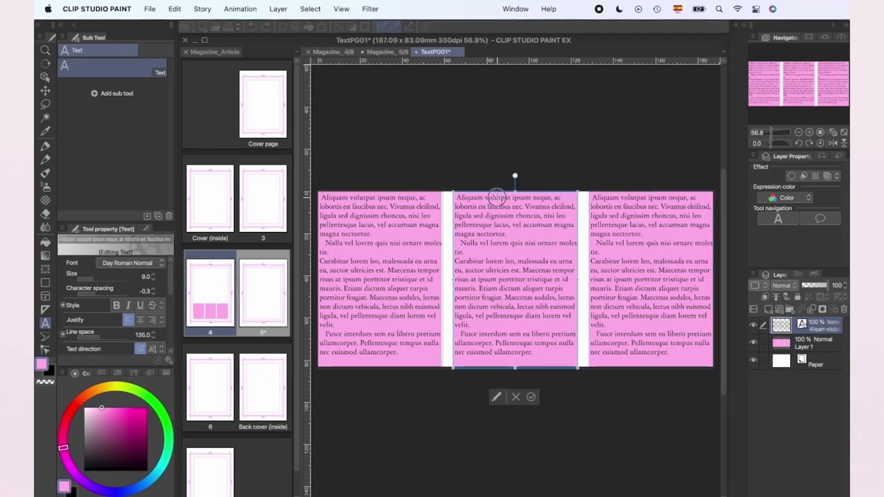
key(super+a)
key(super+v)
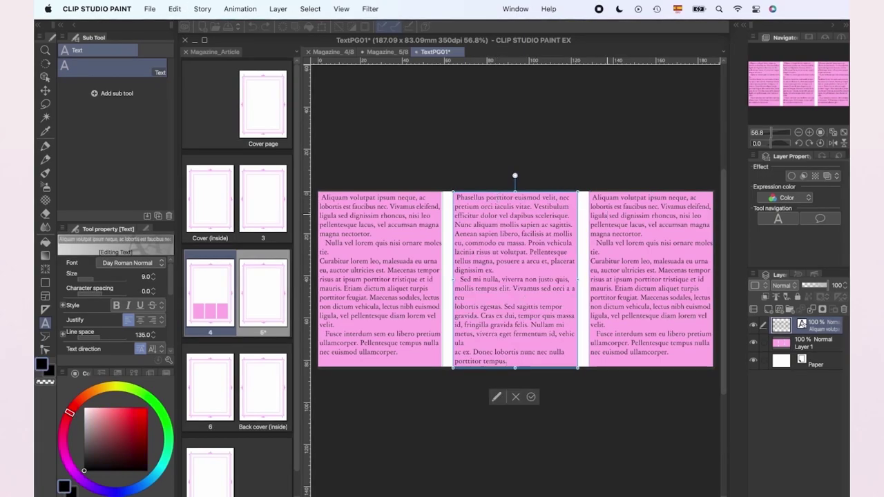
click(608, 215)
key(super+a)
key(super+v)
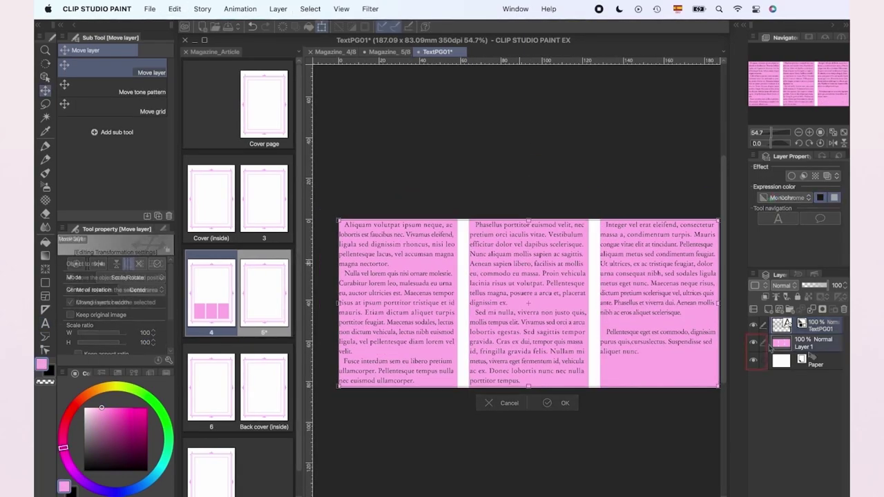
Hide the pink Layer 1 and the Paper layer in TextPG01, leaving only the text on a transparent background
click(769, 344)
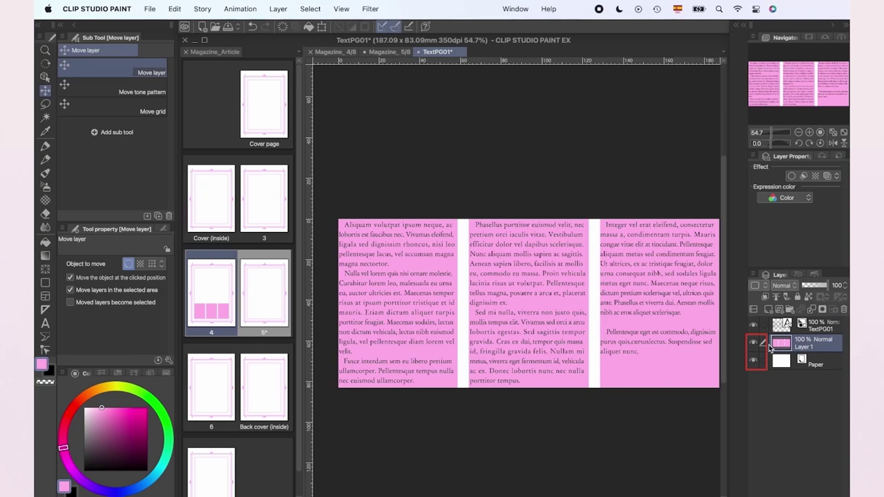
click(752, 342)
click(752, 360)
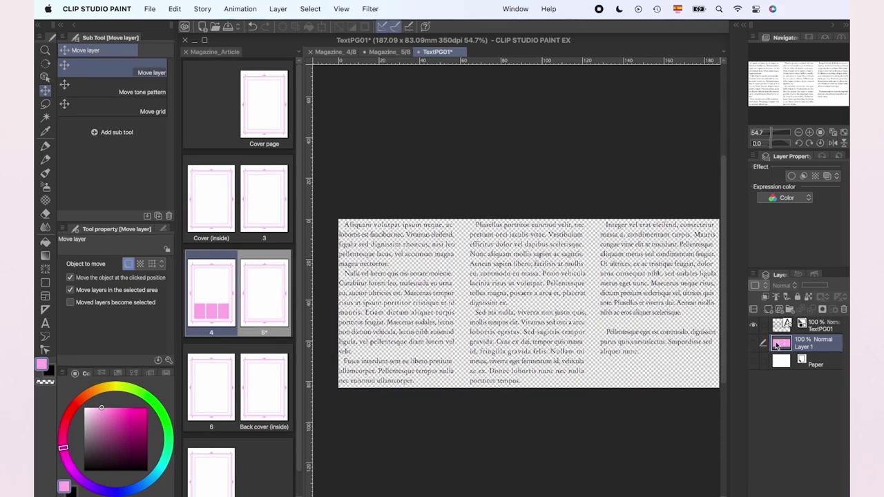
Try enlarging the TextPG01 file object on page 4 to about 197%, and undo the scaling
click(321, 28)
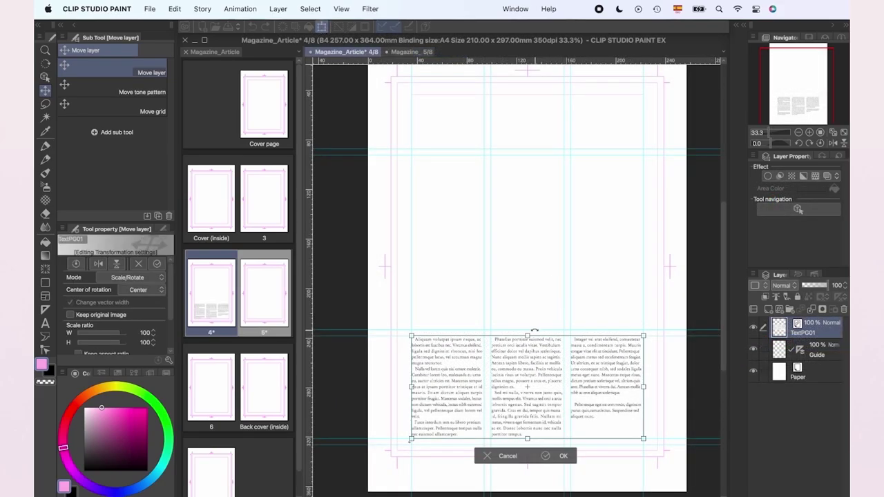
drag(527, 335, 527, 236)
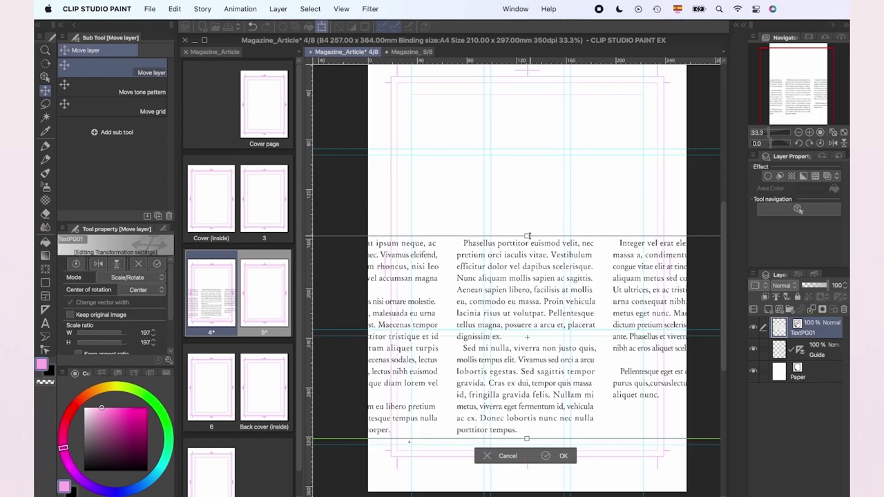
key(Return)
key(super+z)
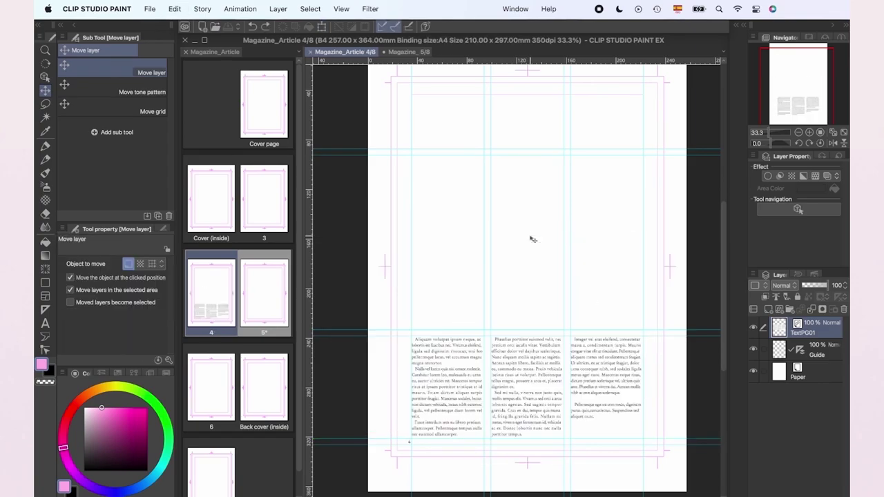
Draw pink rectangles in page 5's three guide columns, with full-height outer columns and the middle one ending at the horizontal guide
click(397, 53)
key(u)
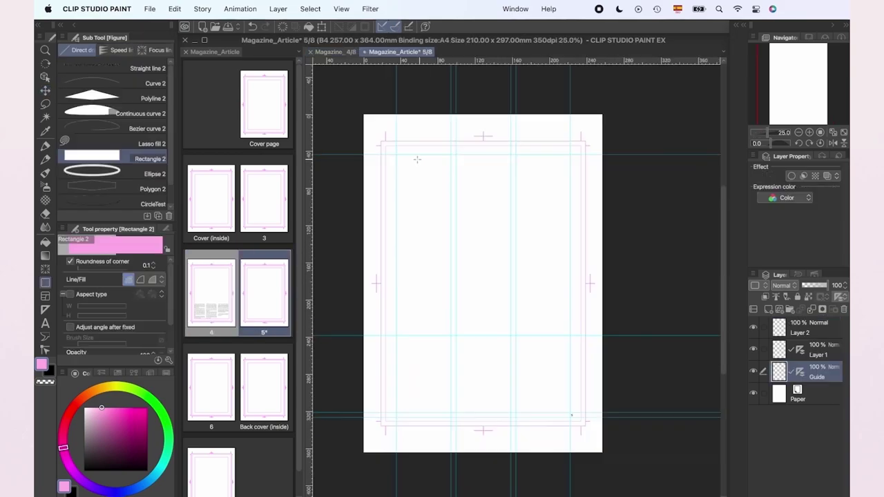
drag(396, 155, 450, 413)
drag(455, 155, 511, 336)
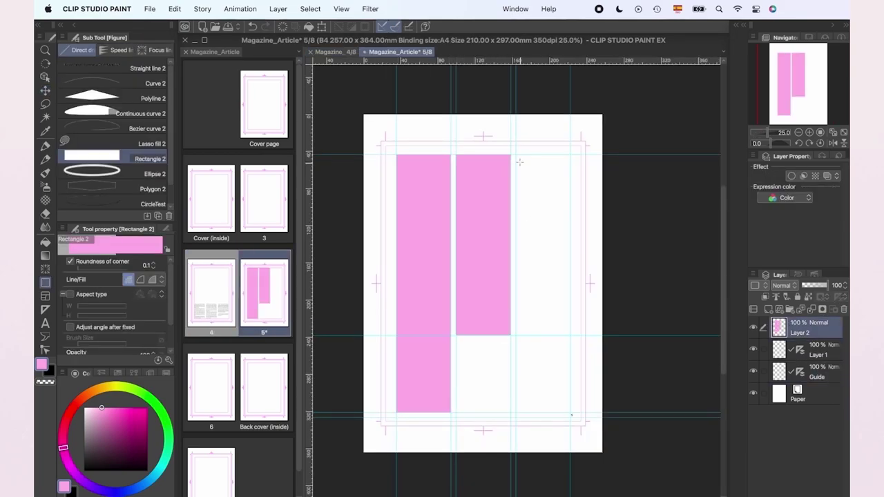
drag(516, 155, 570, 412)
Convert page 5's pink rectangle layer to a file object covering the drawing area, save it as TextPG02, and open that file
right_click(796, 326)
mouse_move(750, 173)
click(700, 175)
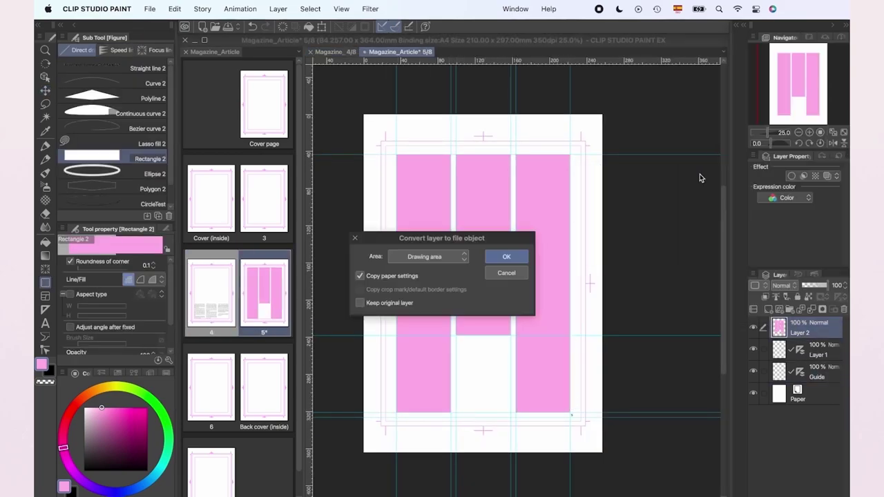
click(506, 256)
click(313, 199)
click(461, 111)
key(BackSpace)
text(2)
click(647, 315)
click(584, 231)
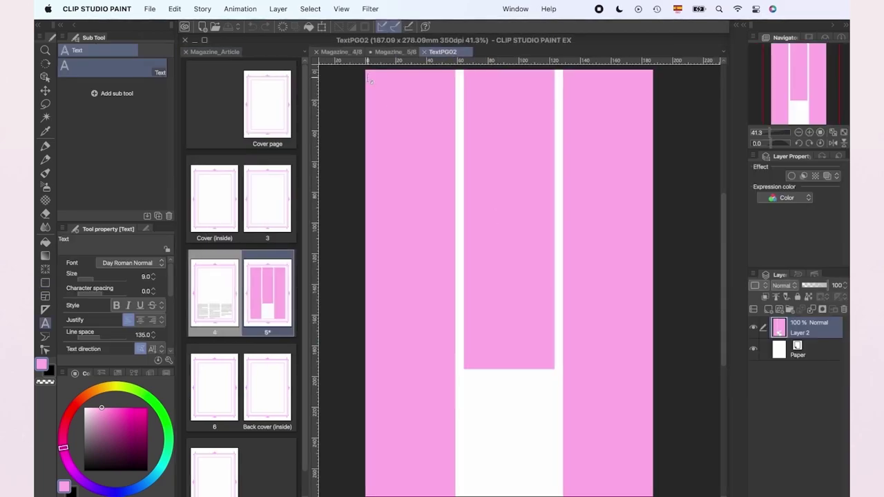
Fill TextPG02's first two columns with frames of the pasted article text, shortening the middle frame to its pink rectangle's height
click(460, 148)
key(ctrl+v)
drag(469, 379, 454, 496)
drag(455, 75, 456, 73)
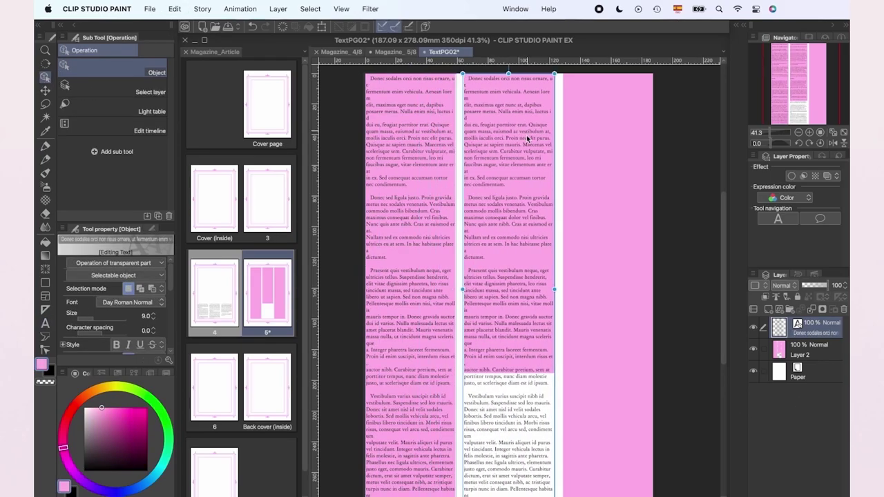
scroll(582, 138, down, 1)
drag(517, 473, 517, 340)
scroll(626, 310, up, 2)
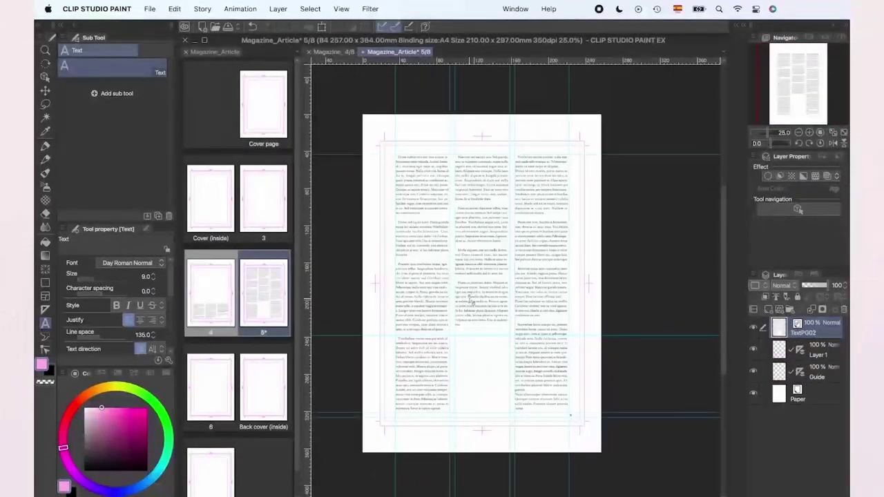
key(k)
key(ctrl+t)
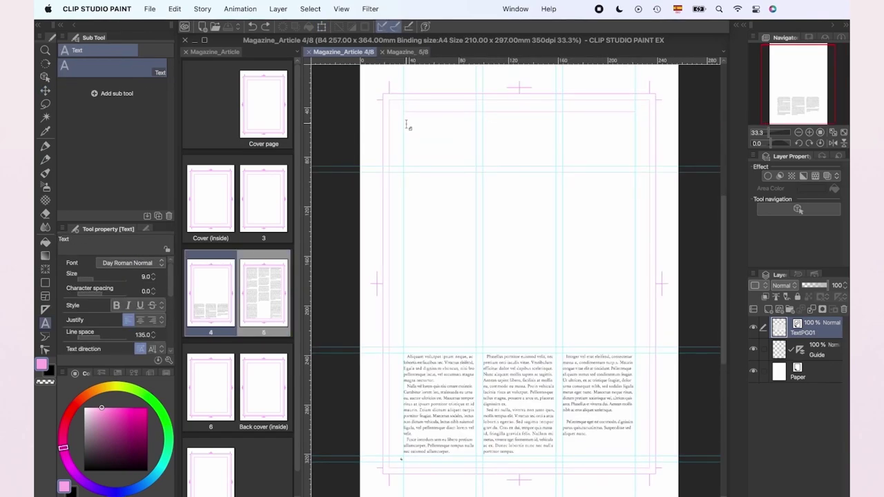
Add the title "HOW TO LEARN A NEW LANGUAGE?" above page 4's columns at size 40 and widen its frame across all three columns
click(407, 125)
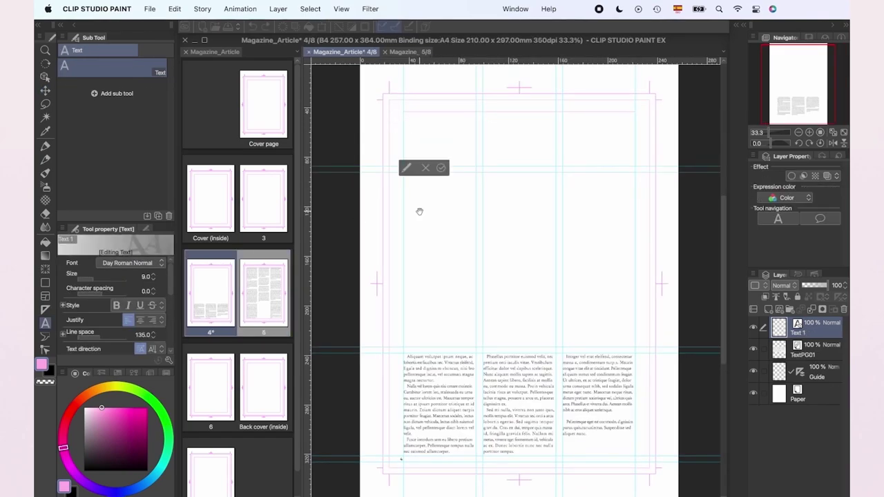
text(HOW TO LEARN A N)
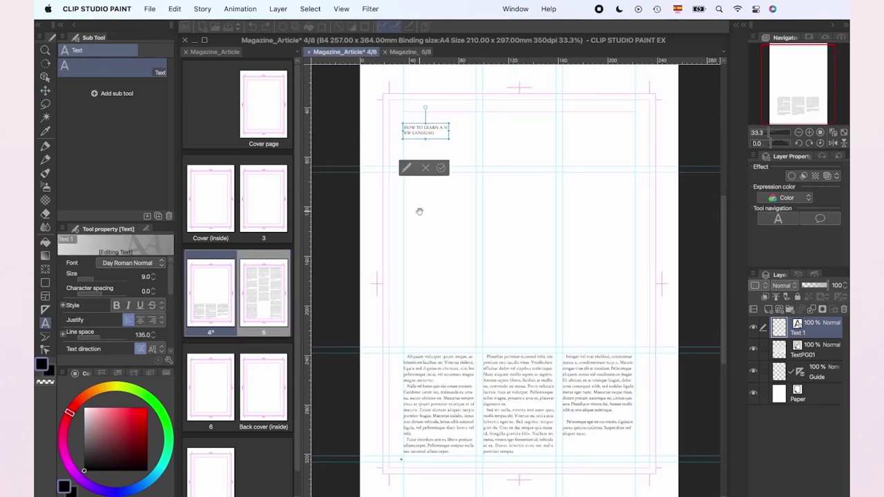
key(super+a)
click(144, 274)
text(4)
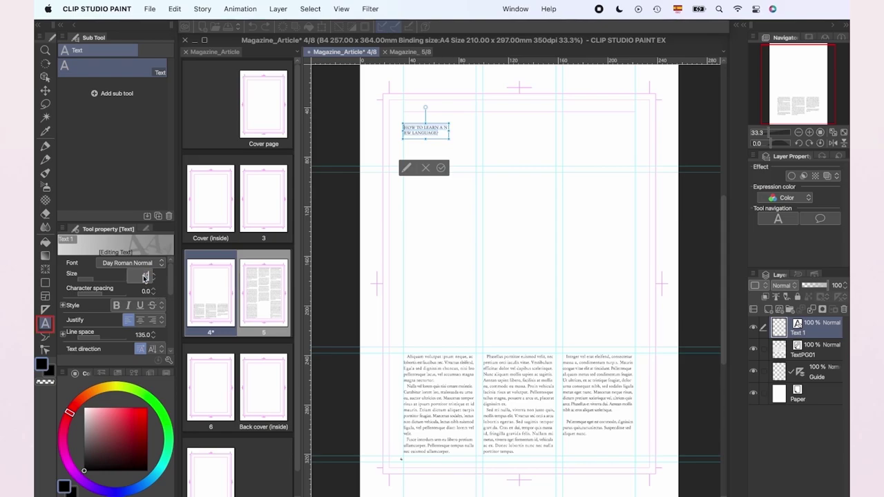
text(0)
key(Return)
drag(455, 139, 635, 162)
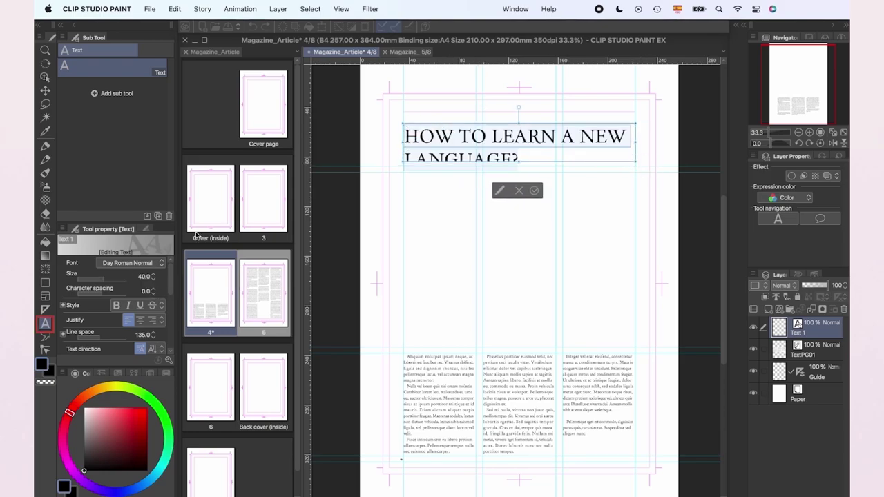
Set the title in bold Montserrat with a line spacing of 111
click(142, 264)
drag(158, 315, 122, 366)
click(122, 368)
drag(564, 147, 400, 109)
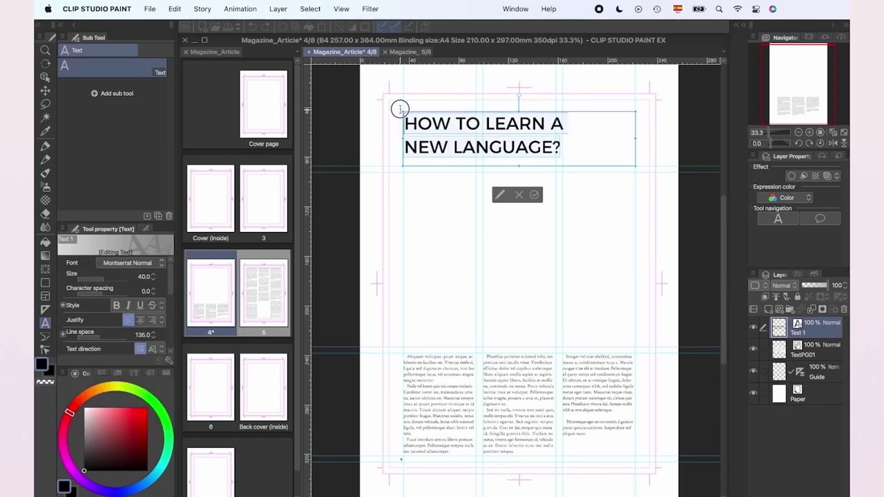
drag(171, 279, 173, 293)
click(116, 298)
click(144, 289)
text(11)
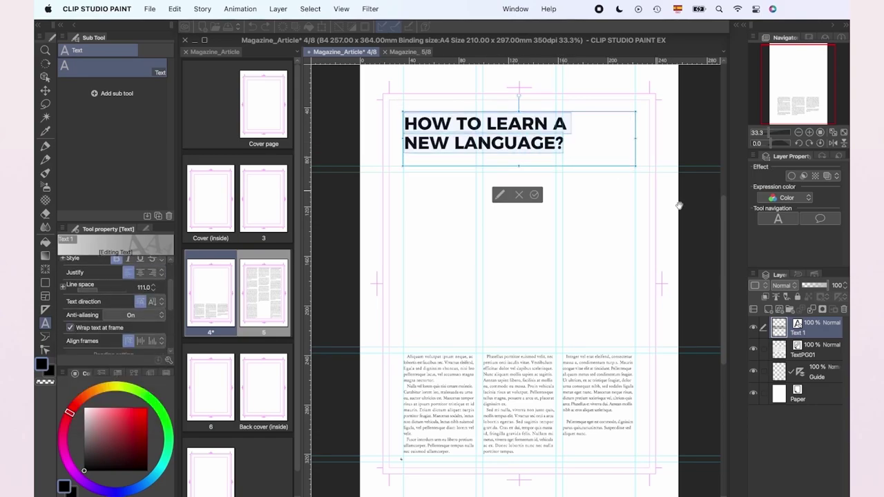
Add the left-aligned subtitle "From teachers to apps, find your preferred method." in its own frame directly below the title
click(811, 333)
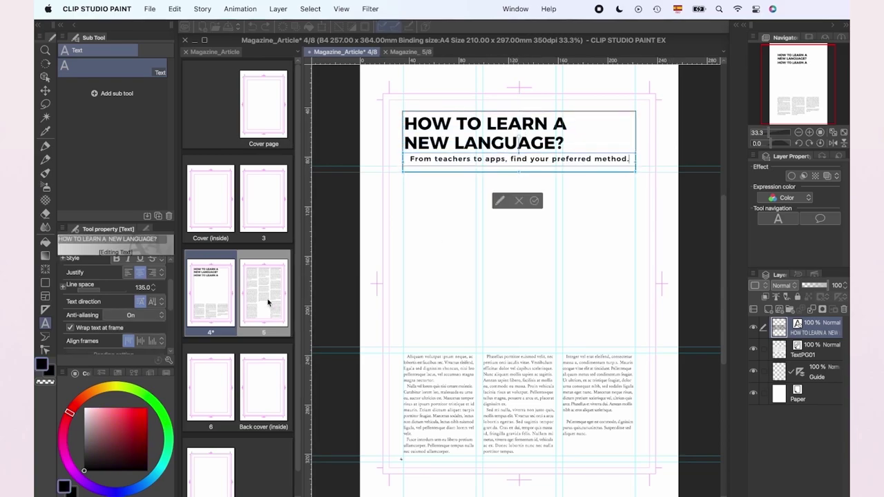
click(129, 273)
drag(171, 295, 171, 272)
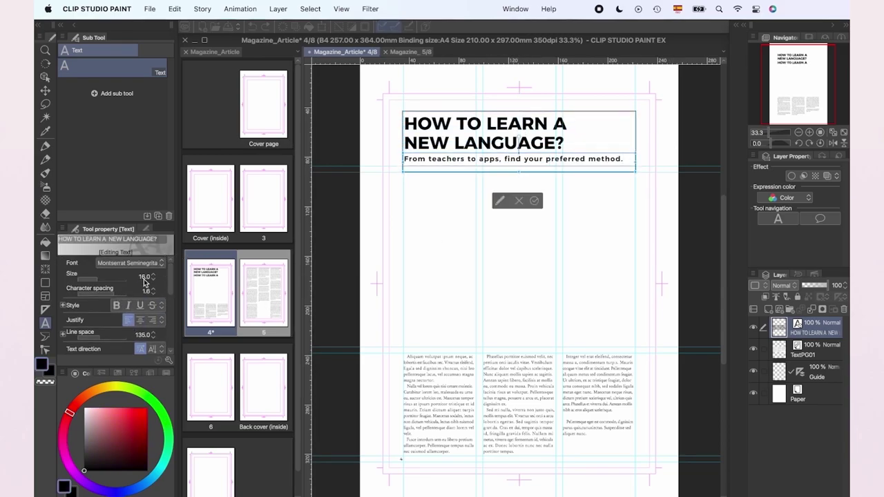
Set the subtitle's size to 12 and lower the upper edge of its frame to the horizontal guide
key(super+a)
click(145, 277)
text(12)
key(Return)
drag(520, 153, 519, 166)
click(520, 127)
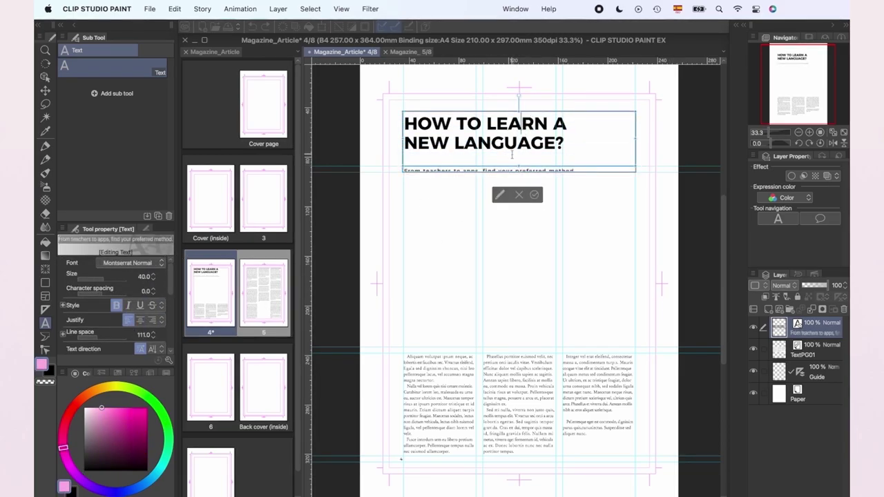
key(super+a)
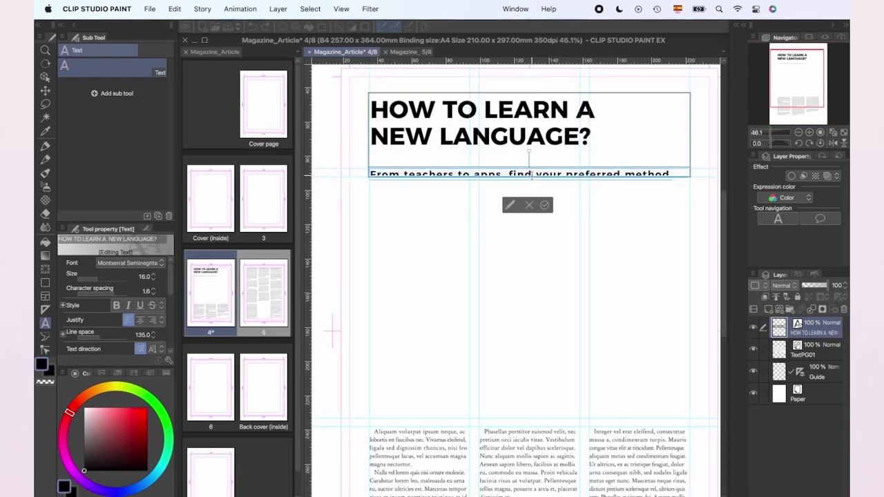
click(145, 277)
text(12)
key(Return)
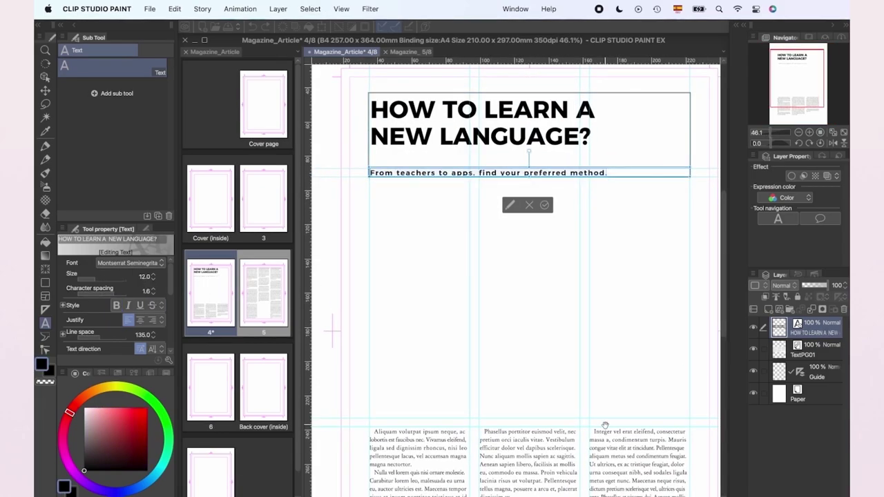
click(605, 424)
click(814, 374)
Set the title's size to 50 and character spacing to 4, and remove the extra break so it fits on two lines
click(443, 111)
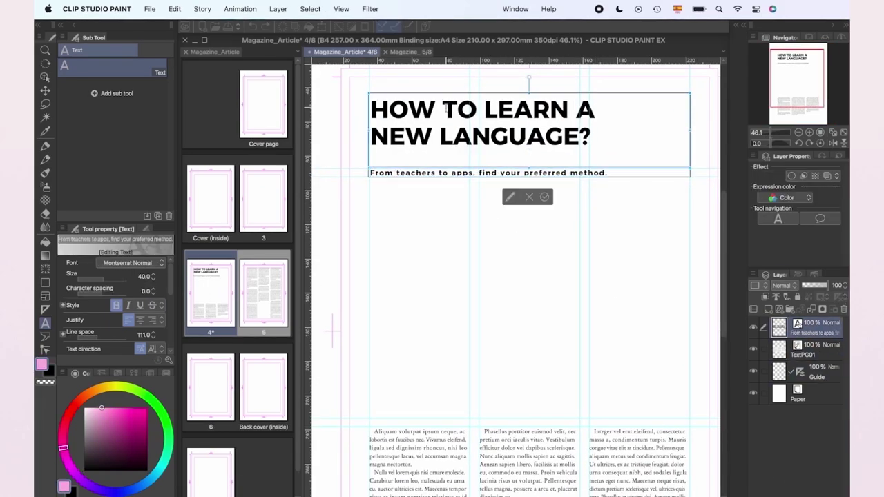
key(super+a)
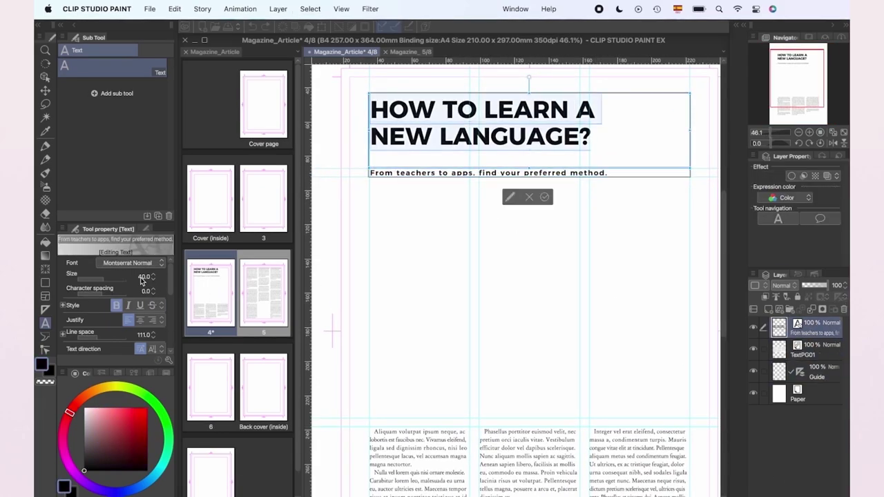
click(146, 290)
text(4)
key(Return)
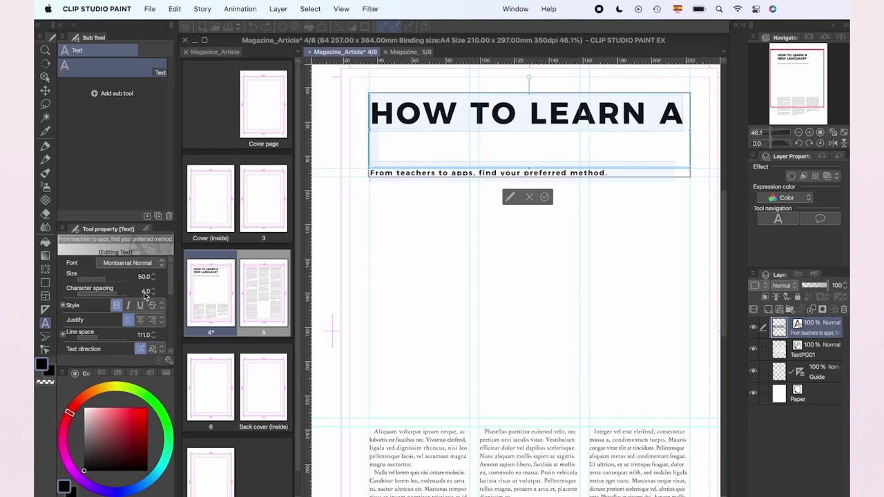
click(386, 145)
key(BackSpace)
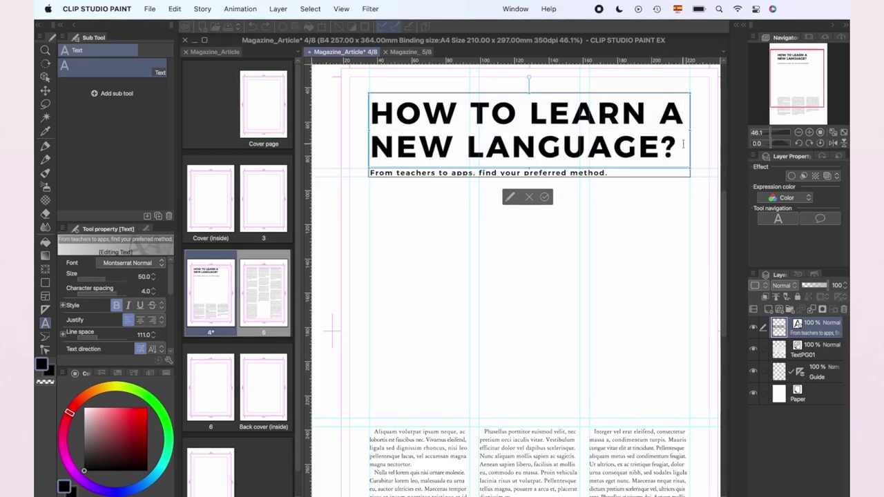
Set the title in Montserrat Negrita at size 50.8, with the first line's character spacing at 3.9
drag(683, 144, 373, 116)
click(144, 277)
key(BackSpace)
text(8)
key(Return)
click(145, 291)
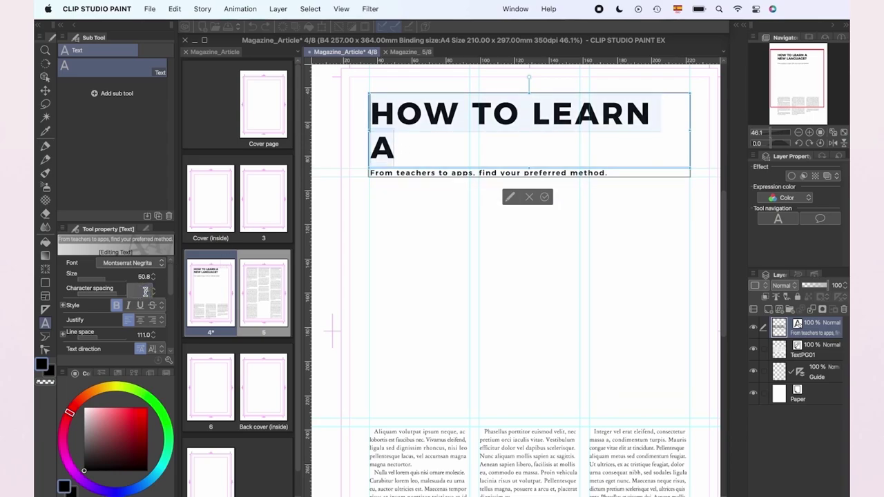
text(3.9)
key(Return)
click(542, 147)
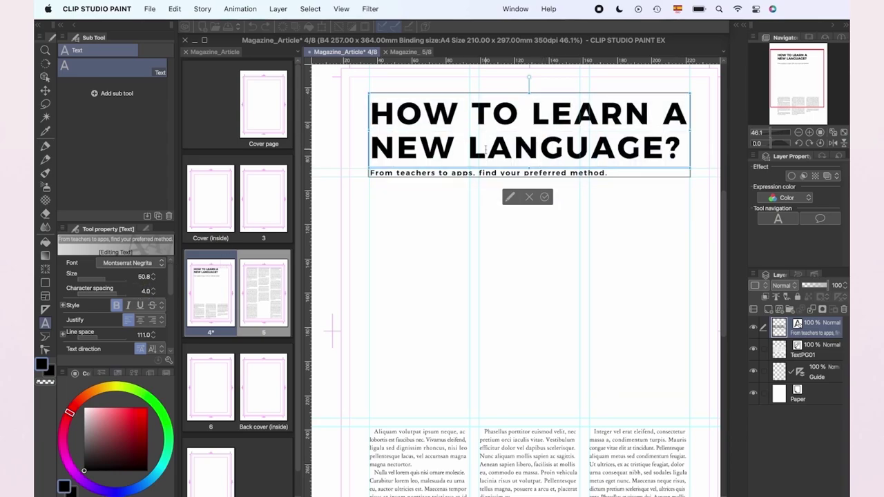
Center the title and set the character spacing of its second line to 4.8
key(super+a)
click(140, 320)
click(461, 148)
click(376, 146)
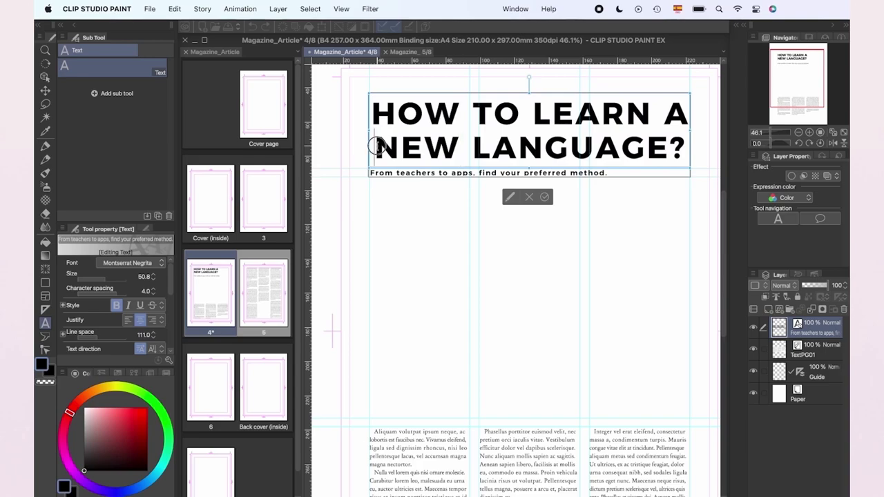
drag(376, 145, 679, 136)
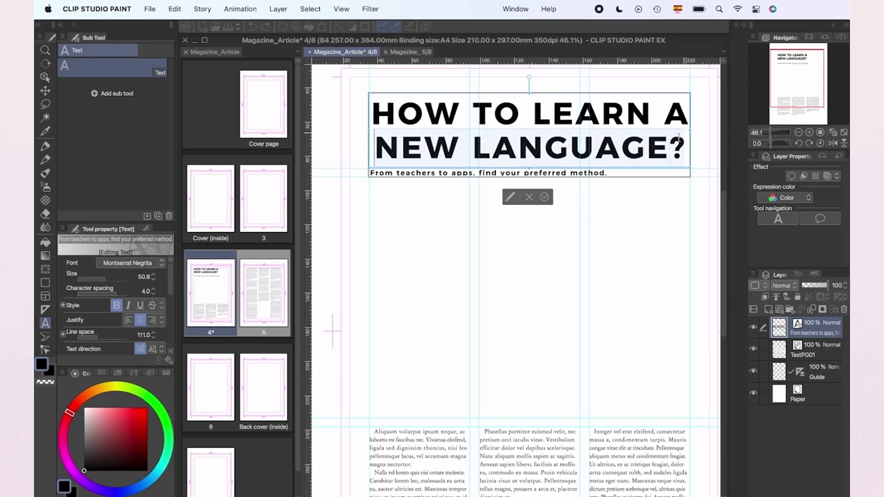
click(145, 293)
text(4.8)
key(Return)
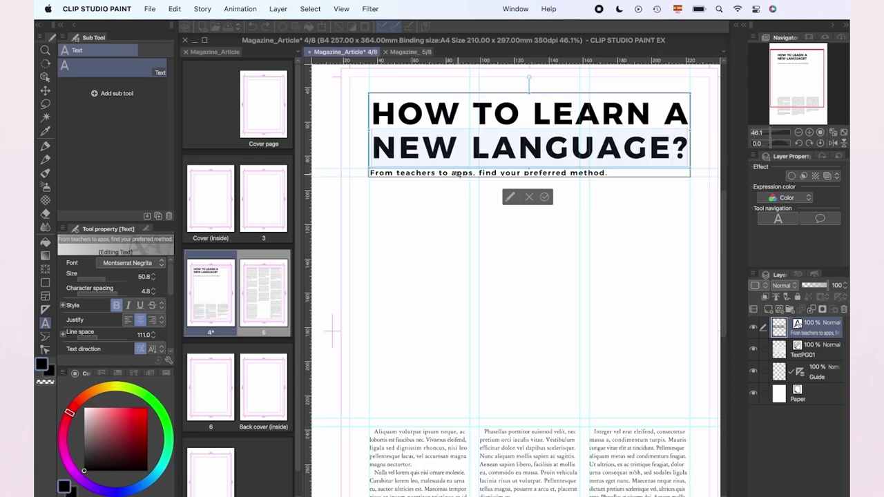
Set the subtitle's size to 16 and its character spacing to 2
click(543, 173)
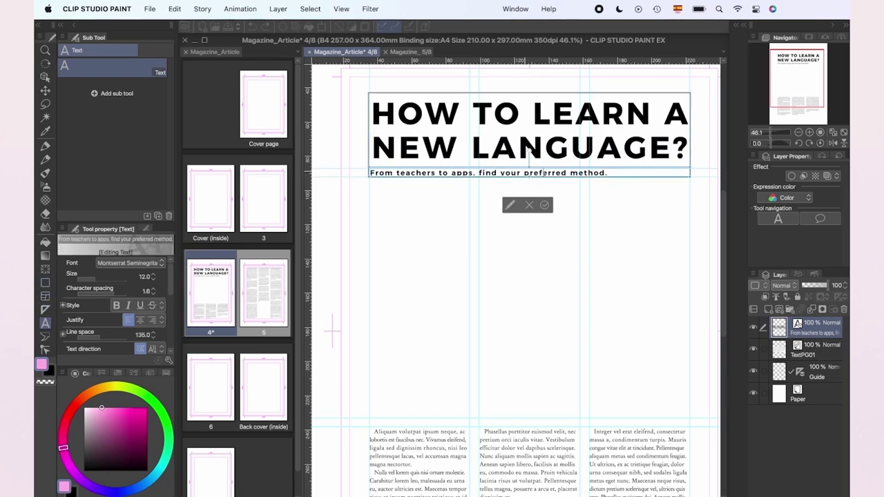
click(146, 276)
text(16)
key(Return)
click(146, 293)
text(2)
key(Return)
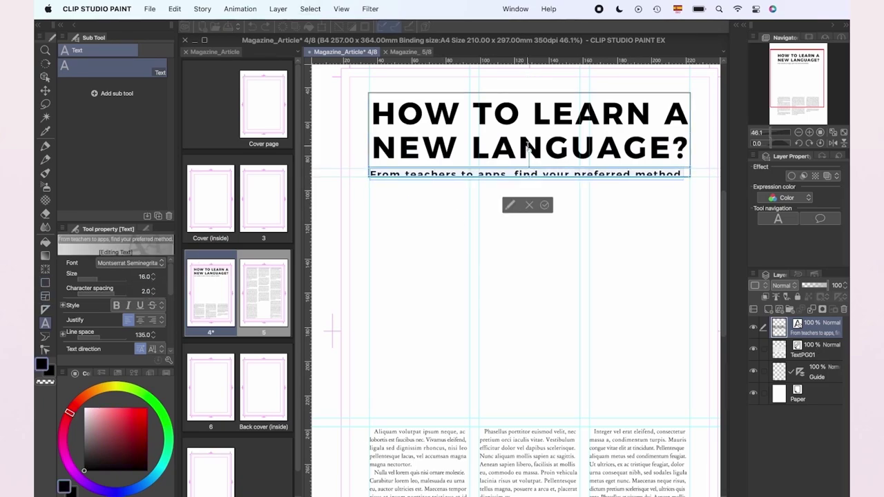
Raise the lower edge of the title frame and move the subtitle frame up directly beneath it, ending at the upper horizontal guide
click(668, 102)
mouse_move(529, 168)
mouse_down()
mouse_move(529, 158)
mouse_move(531, 169)
mouse_up()
click(526, 174)
Tighten the title's line spacing to 85
click(488, 119)
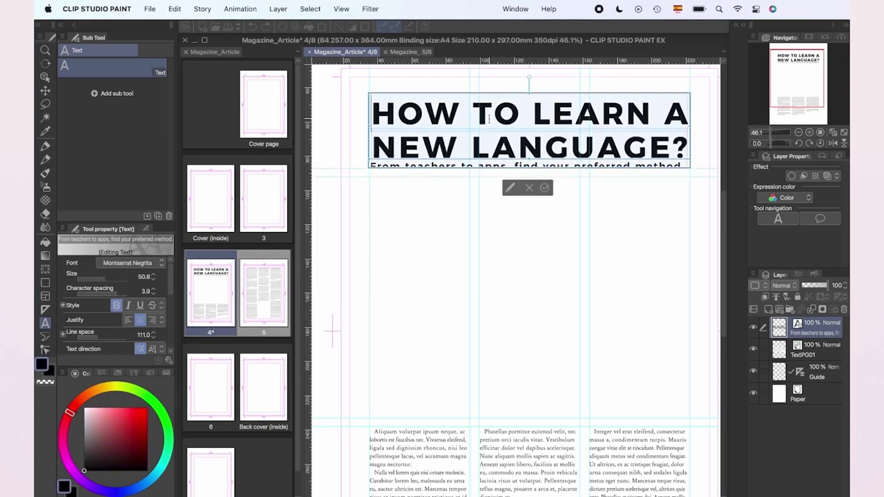
drag(172, 287, 154, 324)
click(154, 321)
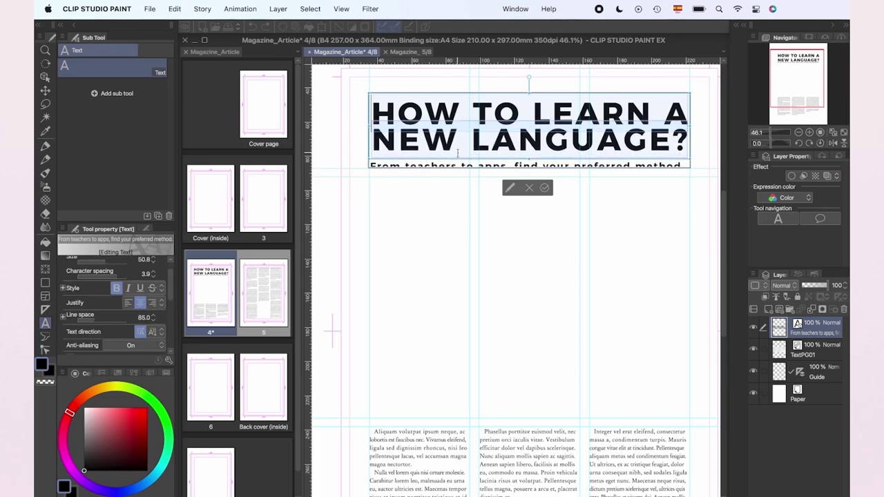
click(700, 183)
click(530, 147)
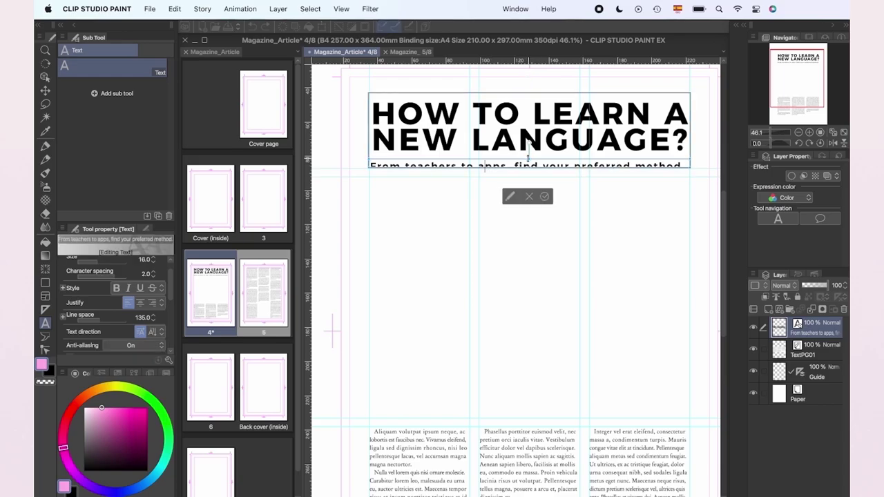